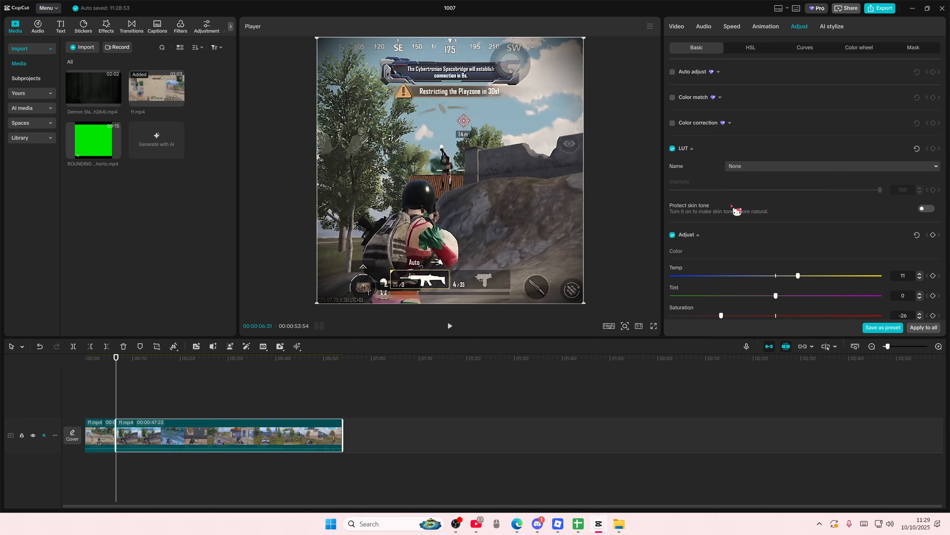
Review the color, lightness and effects adjustment values of the second ff.mp4 gameplay clip.
scroll(721, 240, "down", 1)
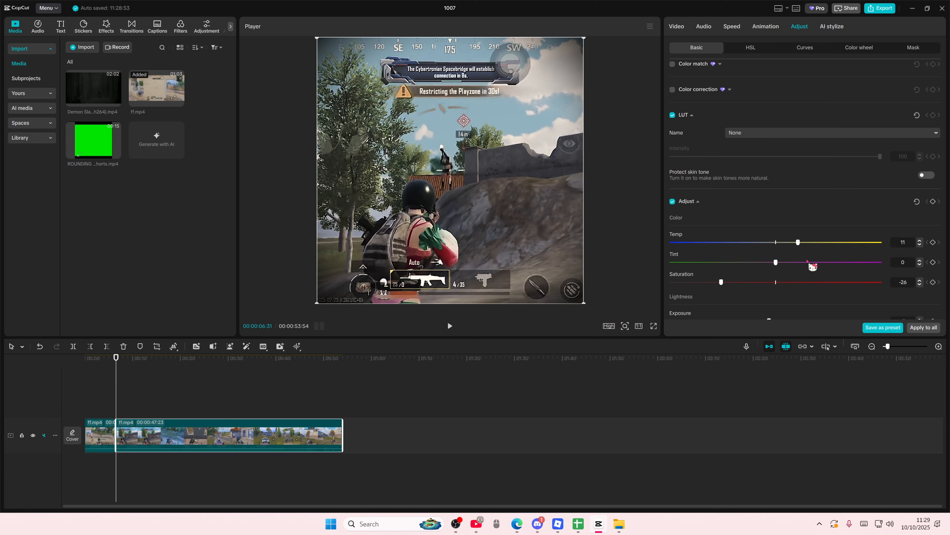
scroll(807, 261, "down", 2)
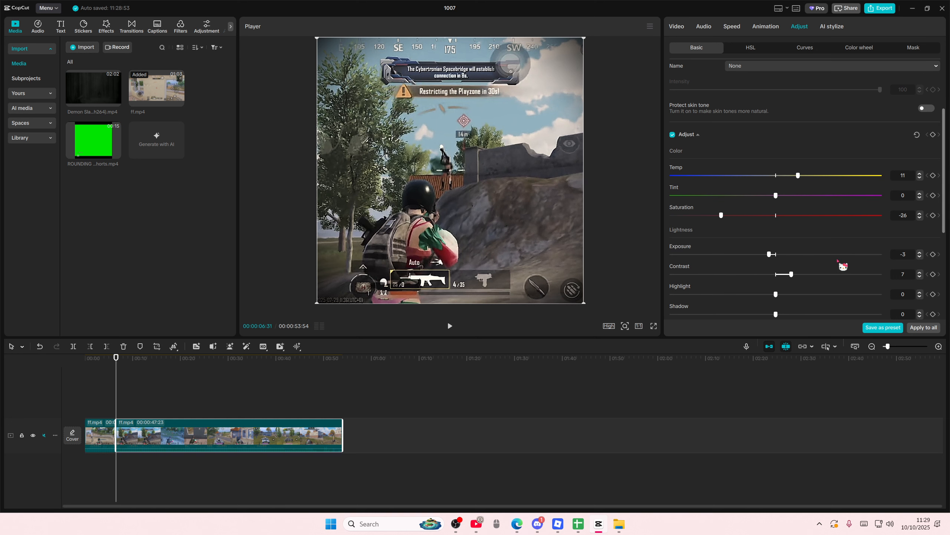
scroll(819, 264, "down", 1)
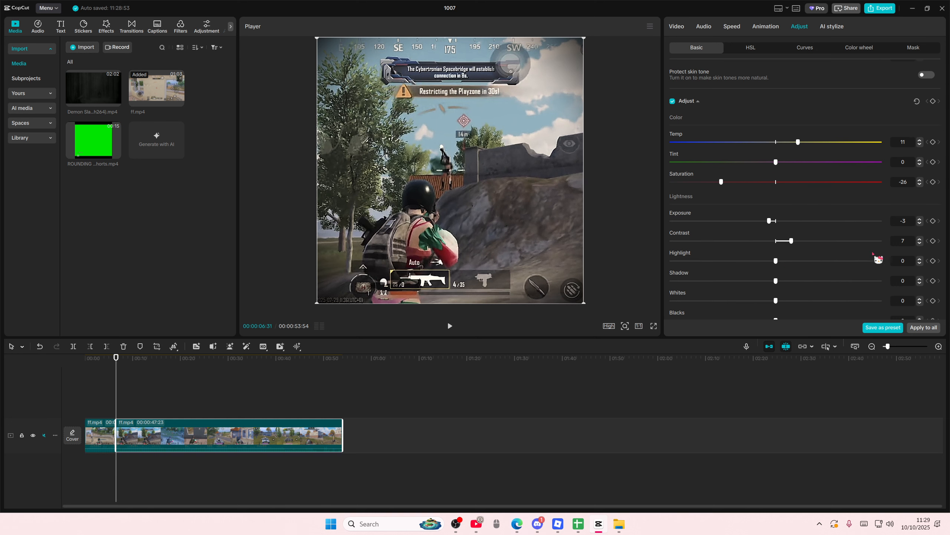
scroll(840, 251, "down", 4)
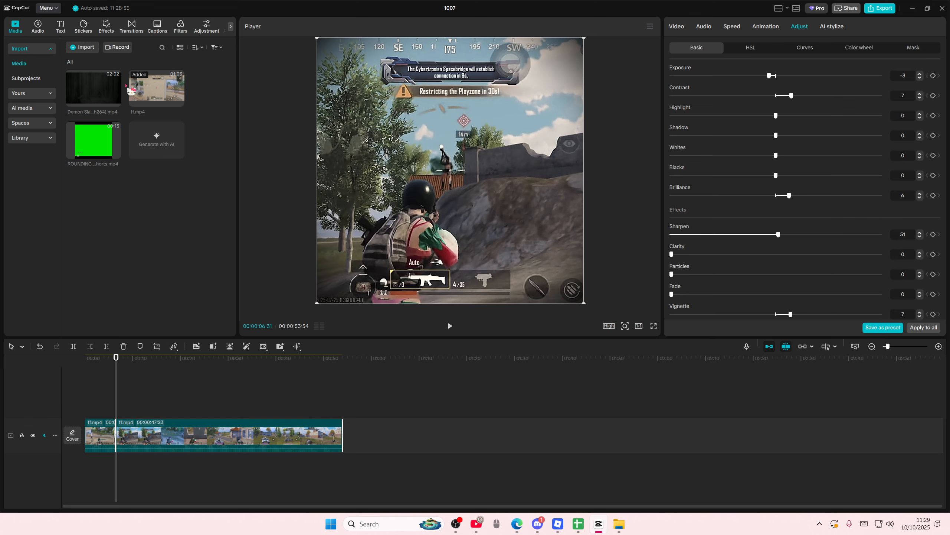
Place the ROUNDING CIRCLE green-screen clip above the gameplay and trim it to about 00:00:02:44, starting from the skull at 00:00:17:59.
left_click_drag(93, 140, 125, 407)
left_click(135, 389)
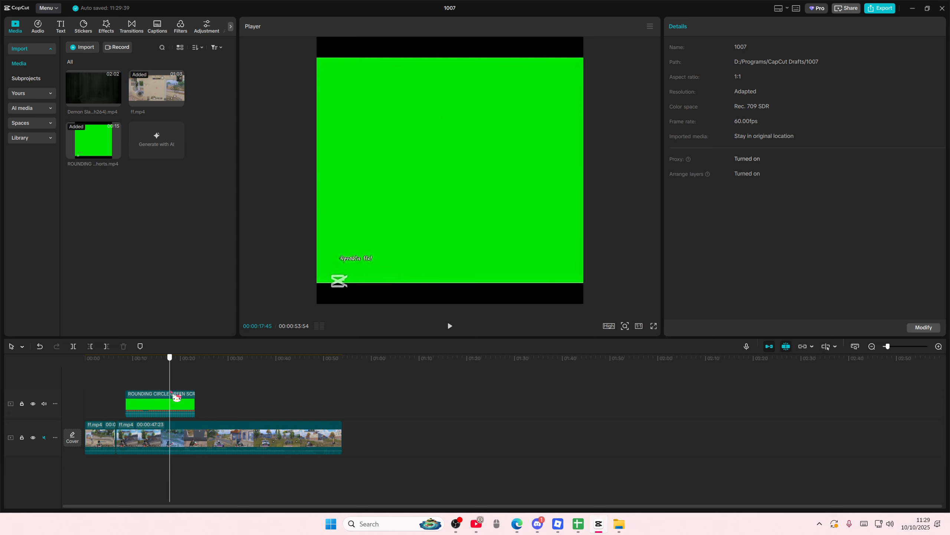
left_click(177, 414)
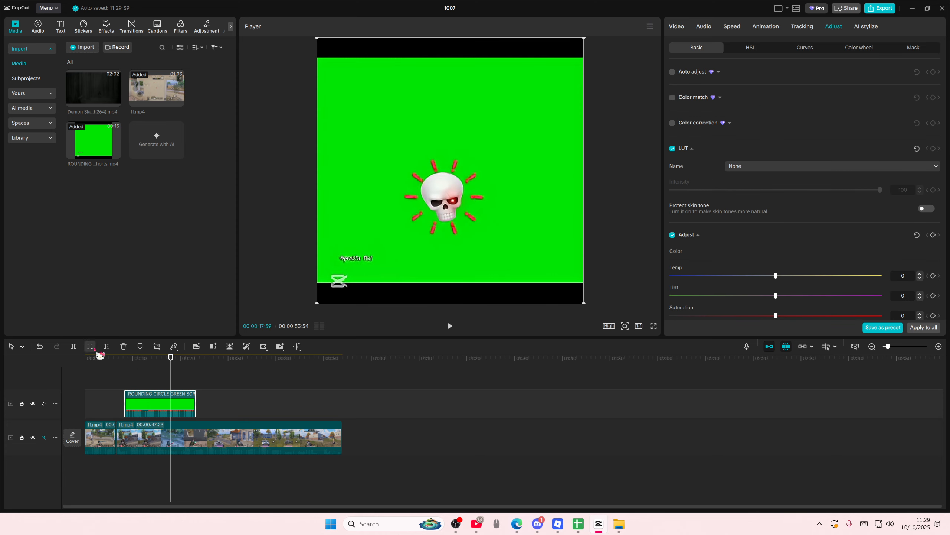
left_click(94, 349)
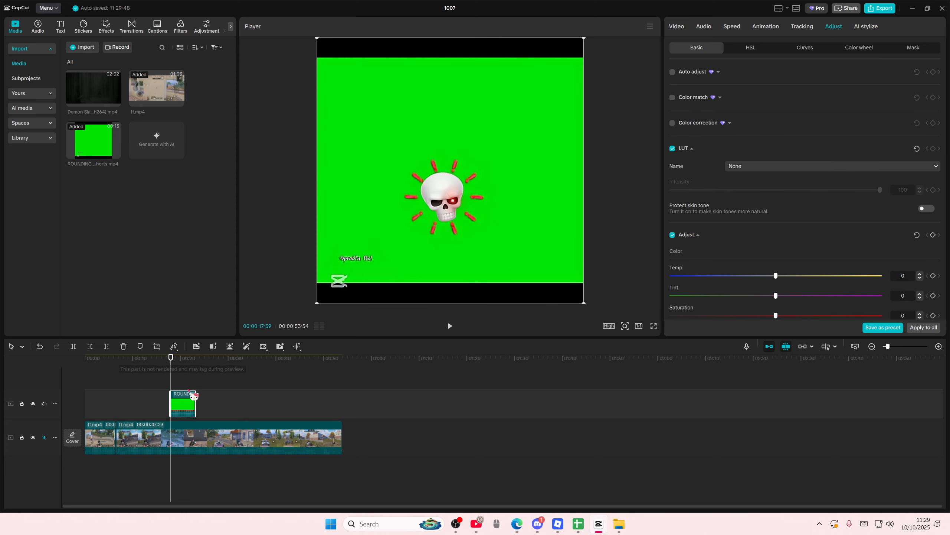
mouse_move(194, 399)
left_mouse_down()
mouse_move(174, 402)
mouse_move(184, 405)
left_mouse_up()
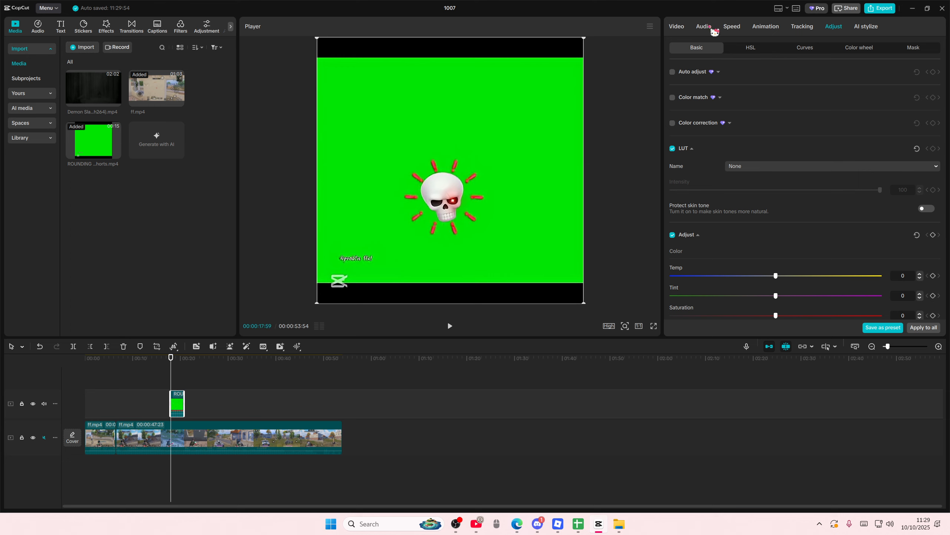
left_click(677, 26)
left_click(759, 48)
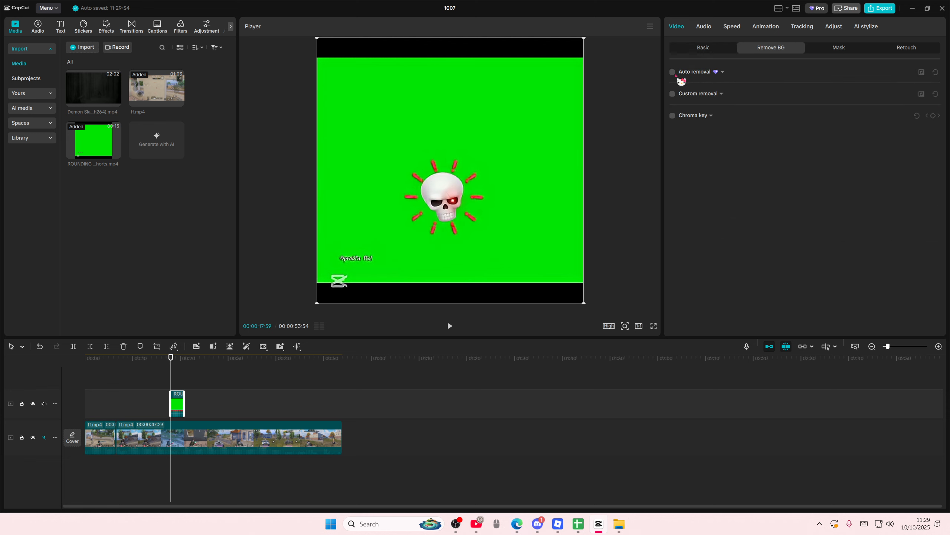
left_click(672, 71)
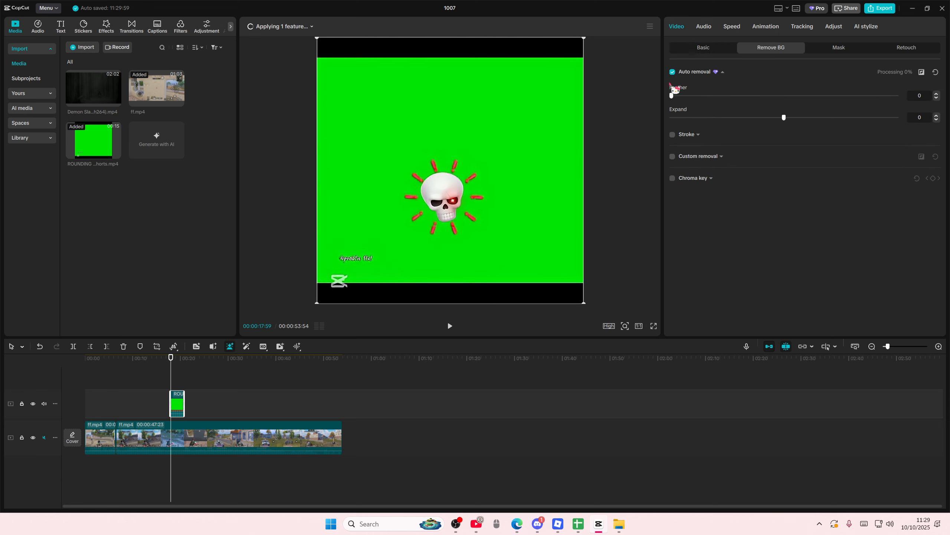
left_click(678, 179)
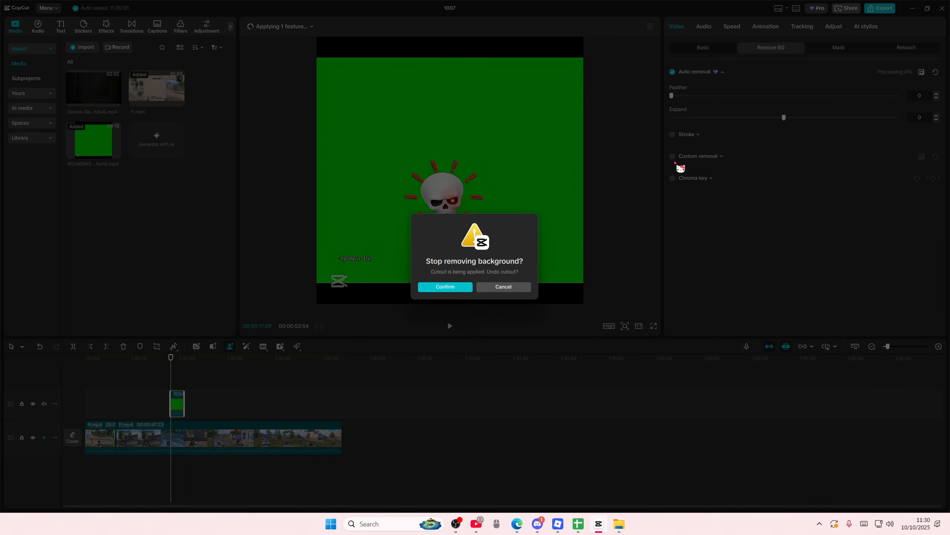
left_click(462, 294)
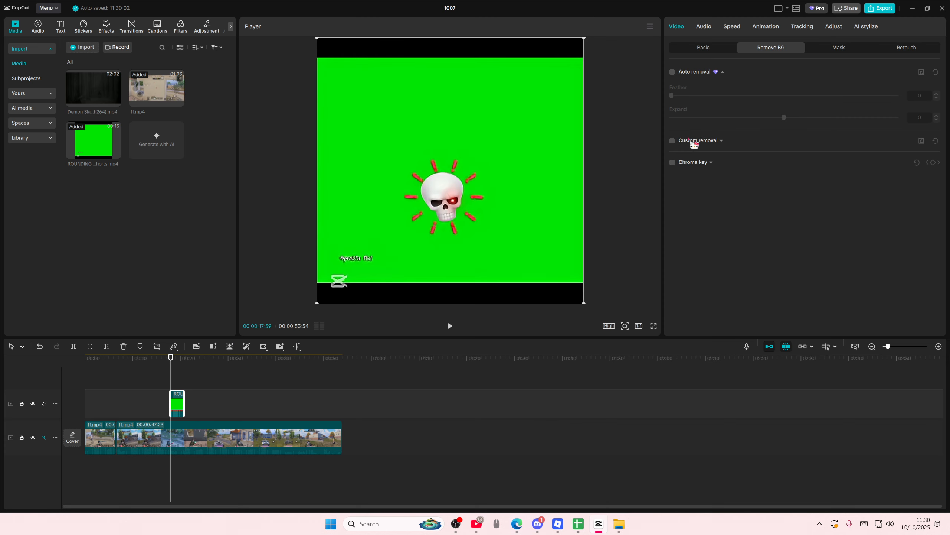
Key out the overlay's green background with Chroma key, sampling the green and setting the intensity to 52.
left_click(673, 163)
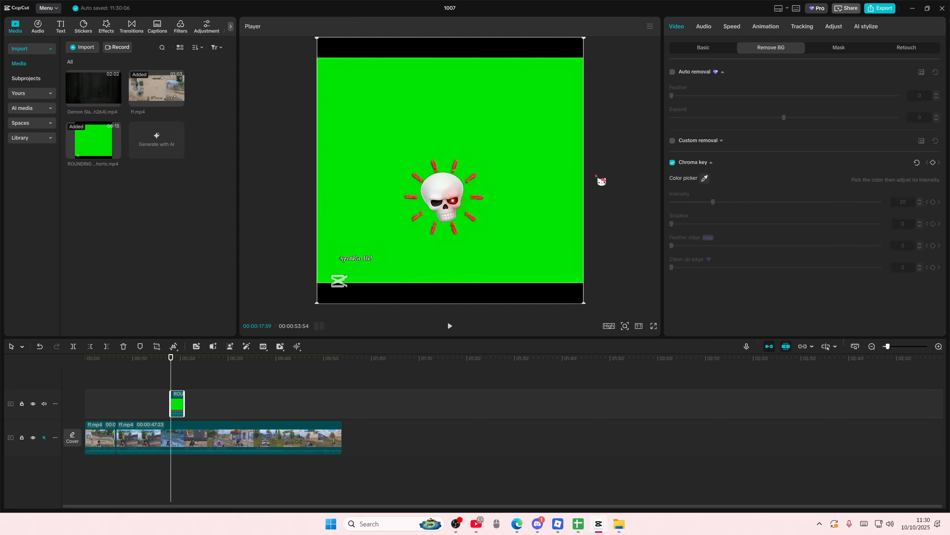
left_click(705, 178)
left_click(508, 171)
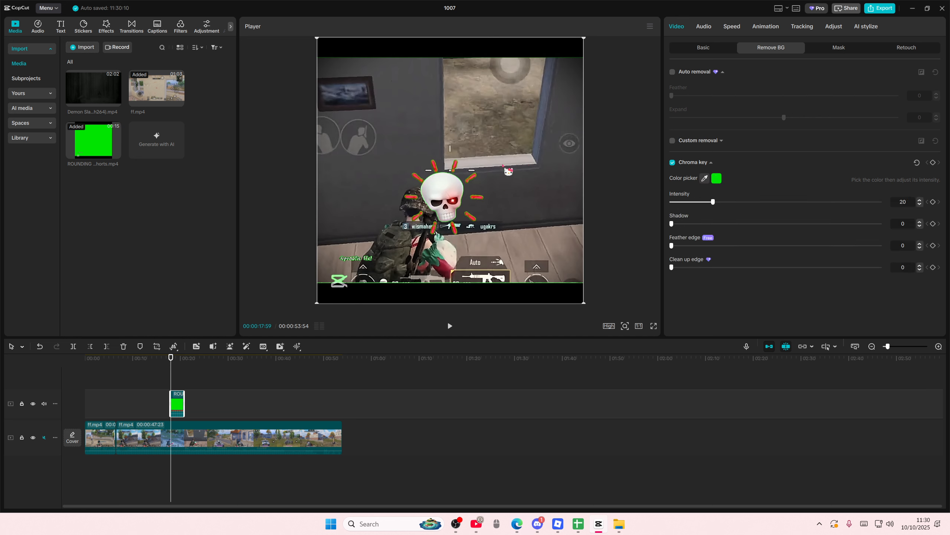
left_click_drag(716, 202, 780, 205)
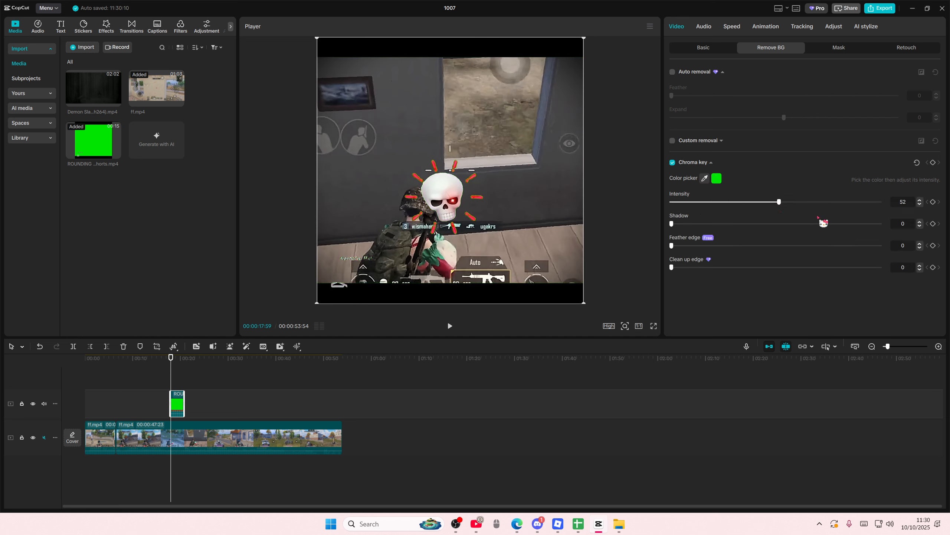
Move the skull overlay to the start of the second gameplay clip and scale it down to 84%.
left_click(698, 49)
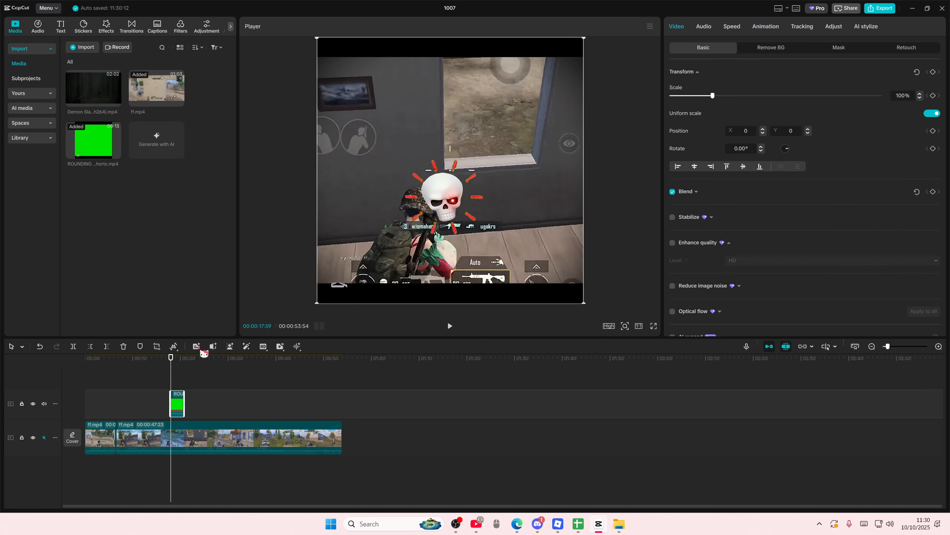
left_click_drag(166, 413, 112, 411)
left_click(118, 385)
left_click(121, 357)
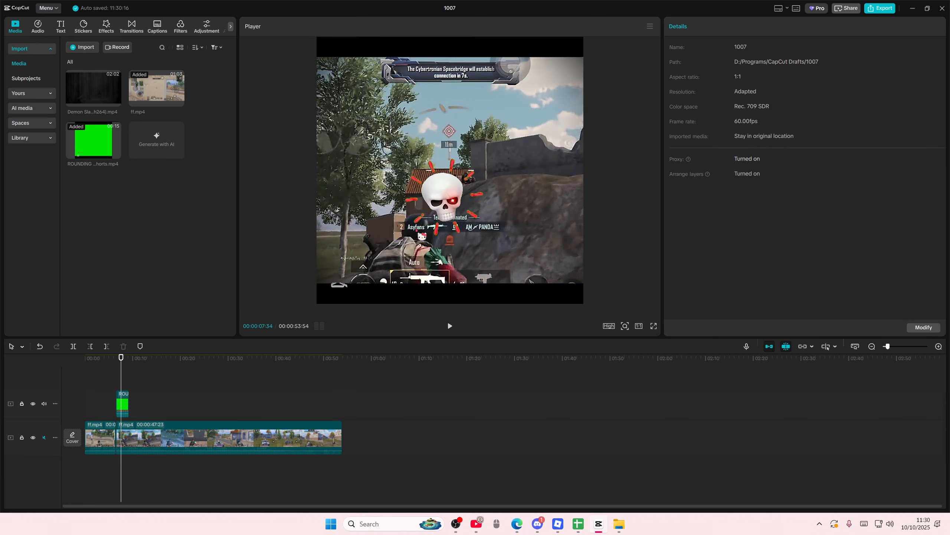
left_click(147, 437)
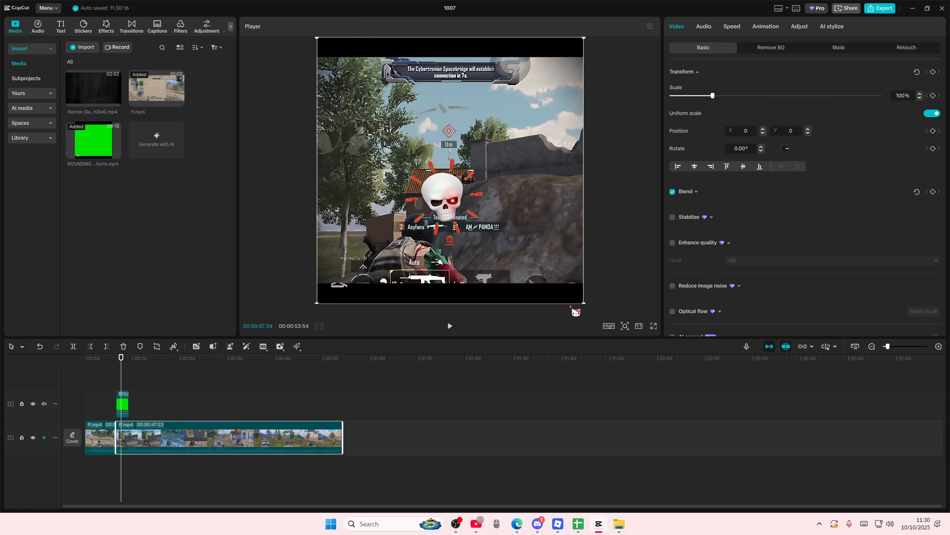
left_click(125, 405)
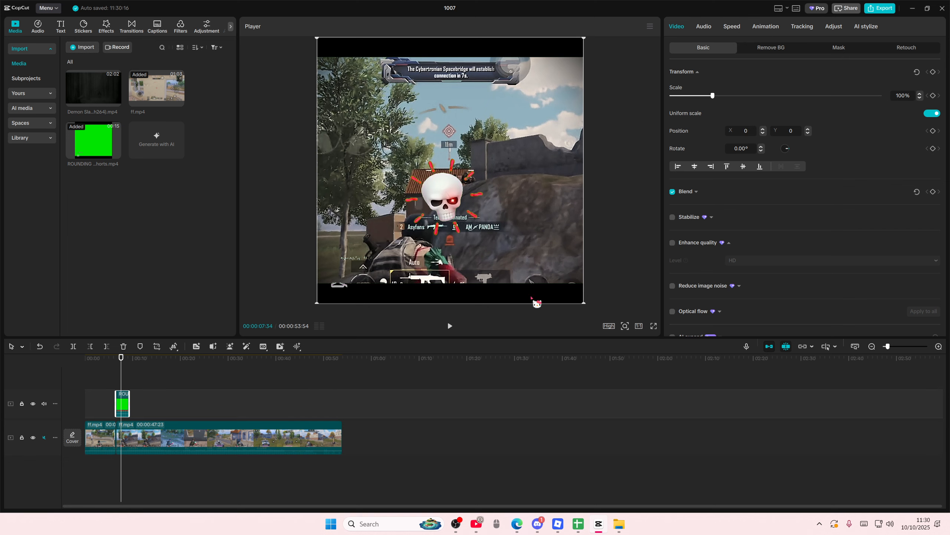
left_click_drag(583, 302, 563, 282)
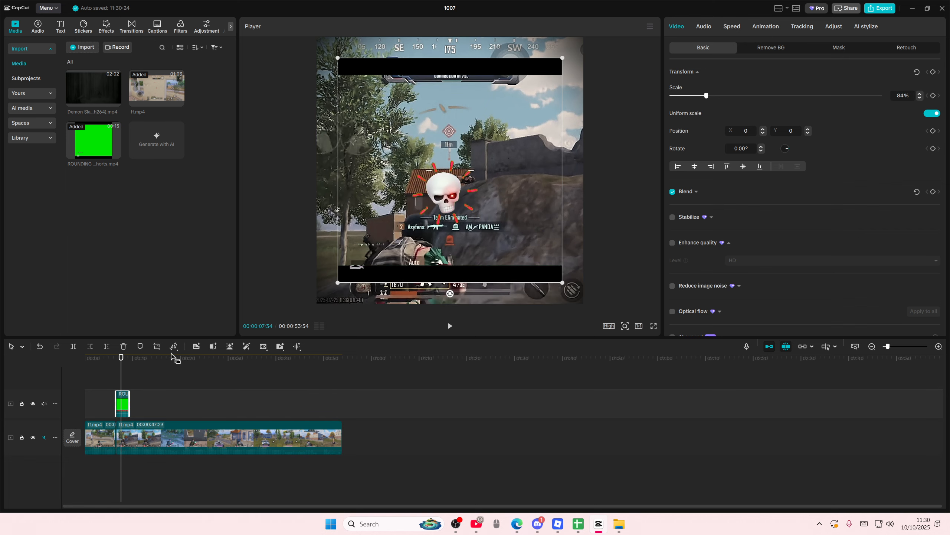
Crop the overlay closely around the skull, then scale it to 45% and position it at X 77, Y 0.
left_click(157, 347)
left_click_drag(582, 358, 540, 321)
left_click_drag(371, 146, 429, 227)
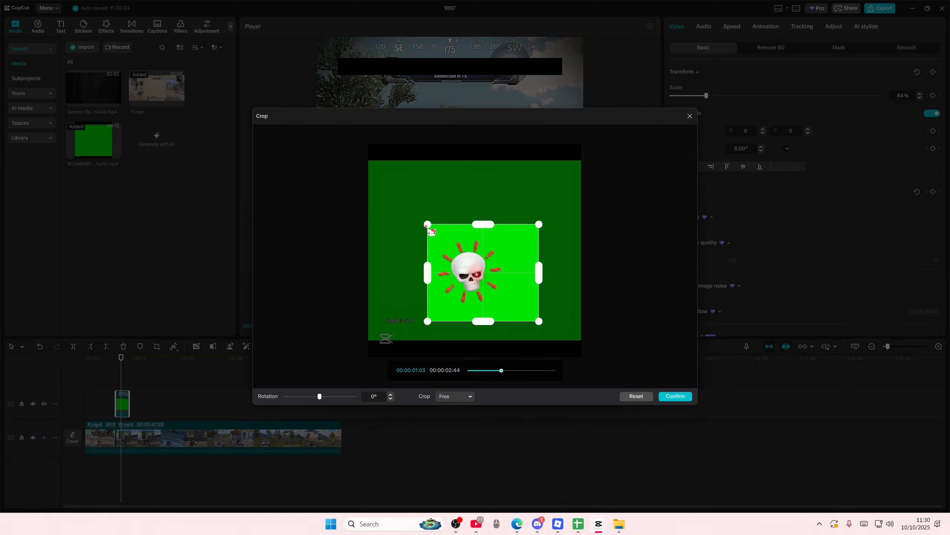
left_click_drag(476, 277, 469, 269)
left_click(675, 396)
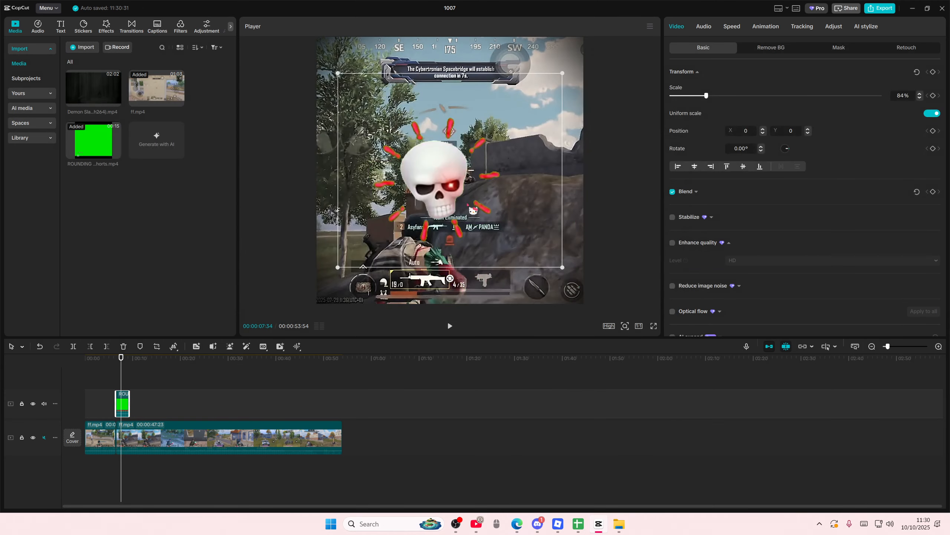
left_click_drag(472, 214, 459, 196)
left_click_drag(505, 216, 518, 227)
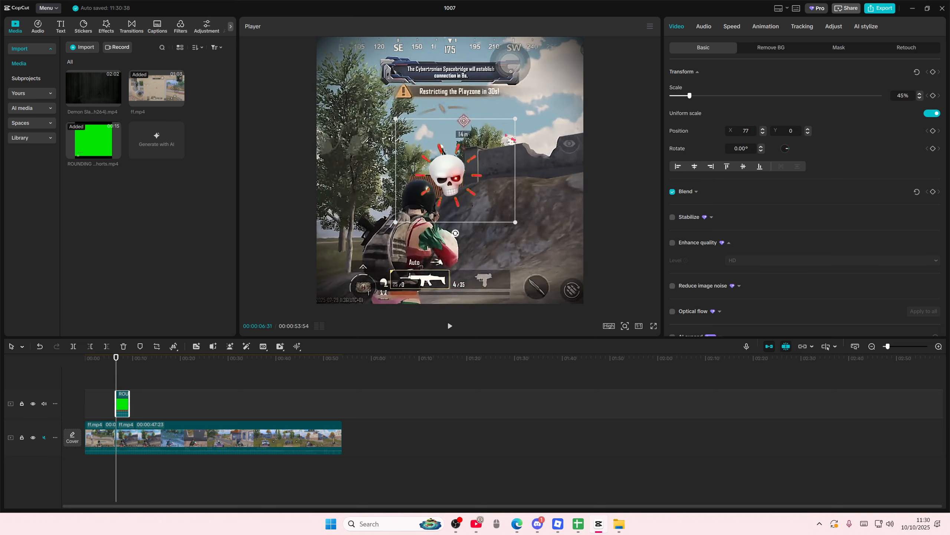
Apply the Fade In entrance animation to the skull overlay and mute its track.
left_click(705, 28)
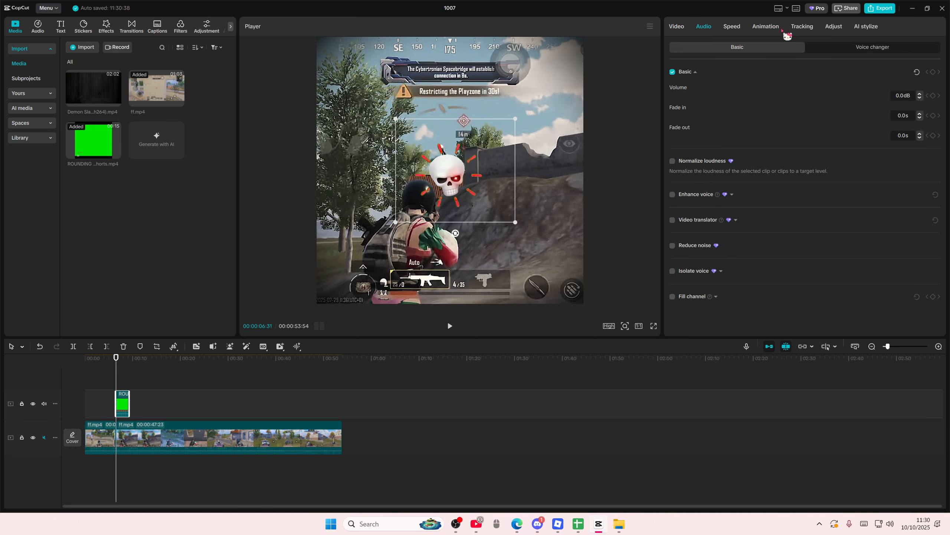
left_click(766, 27)
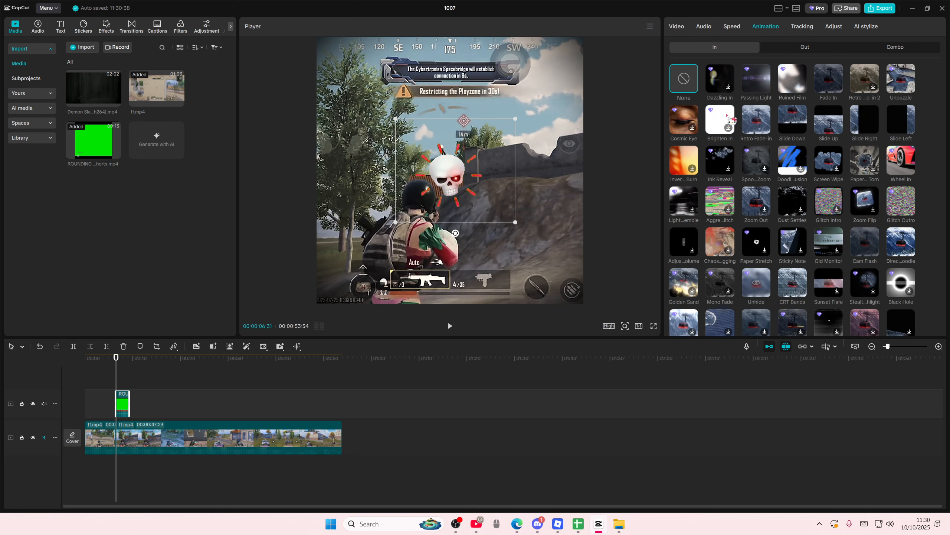
left_click(830, 88)
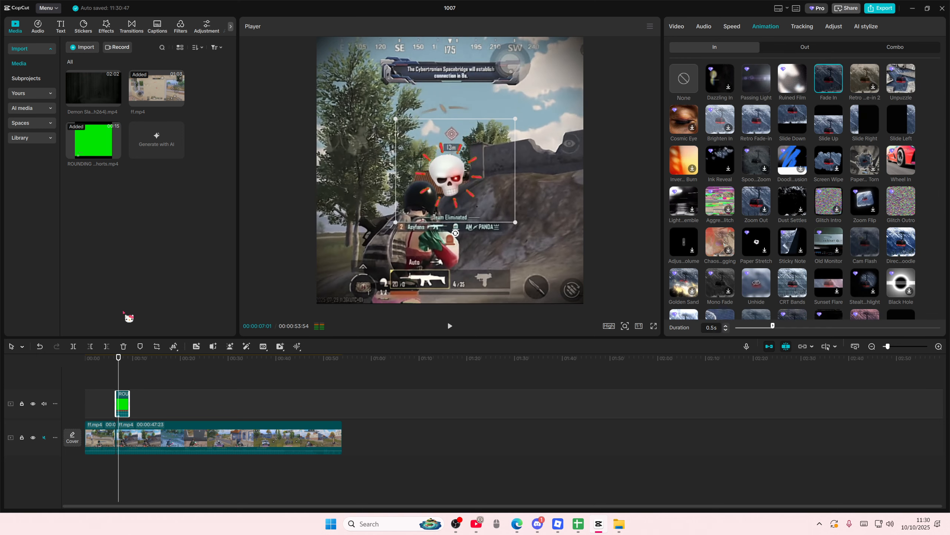
left_click(44, 403)
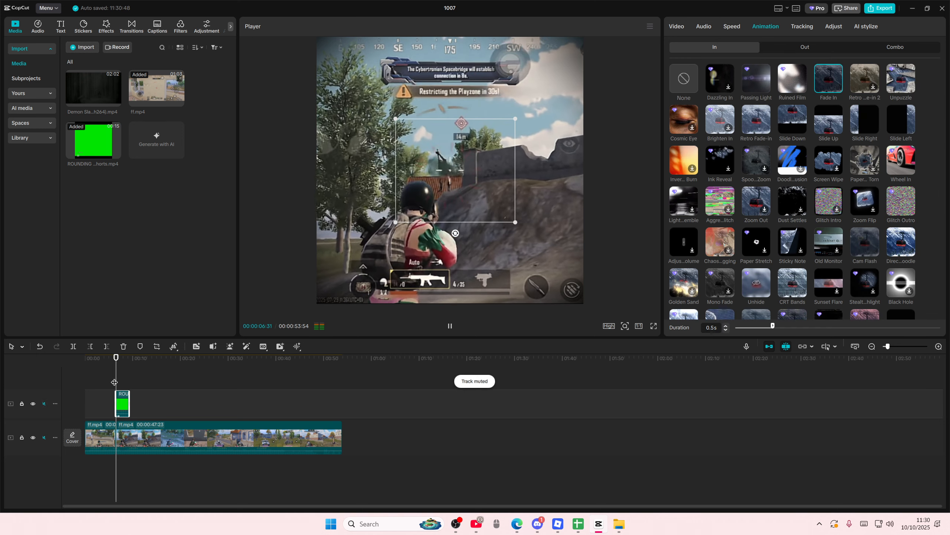
Make the skull overlay slightly smaller over the gameplay and play back the segment from the overlay's start.
key("space")
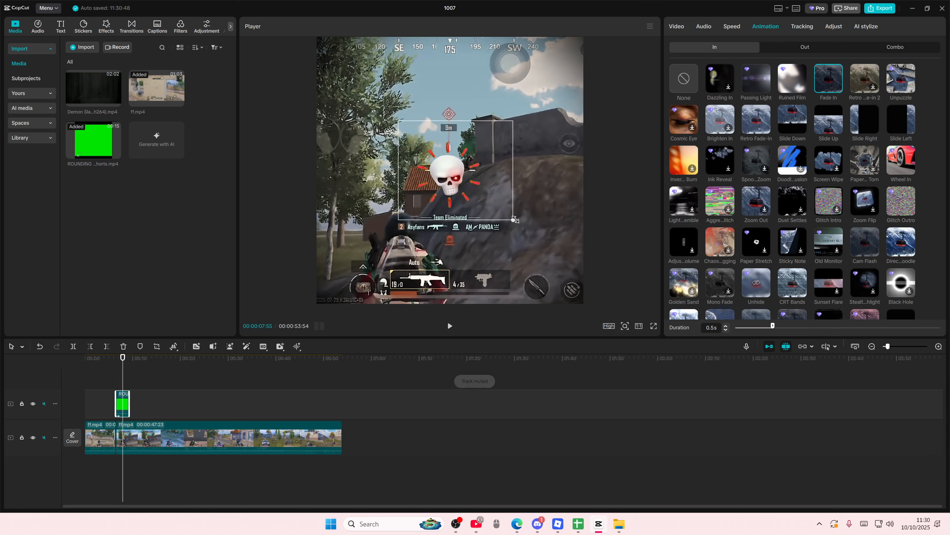
left_click_drag(503, 213, 504, 203)
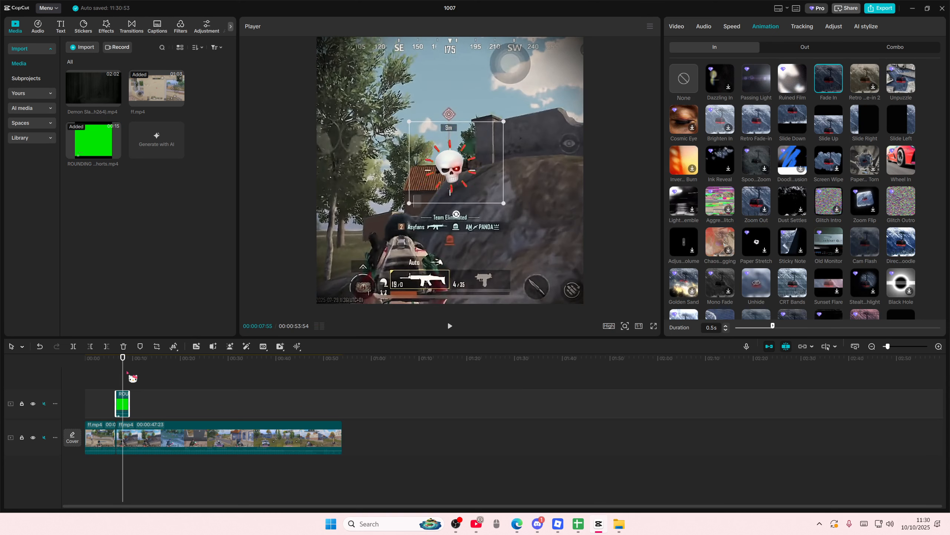
left_click_drag(122, 387, 117, 387)
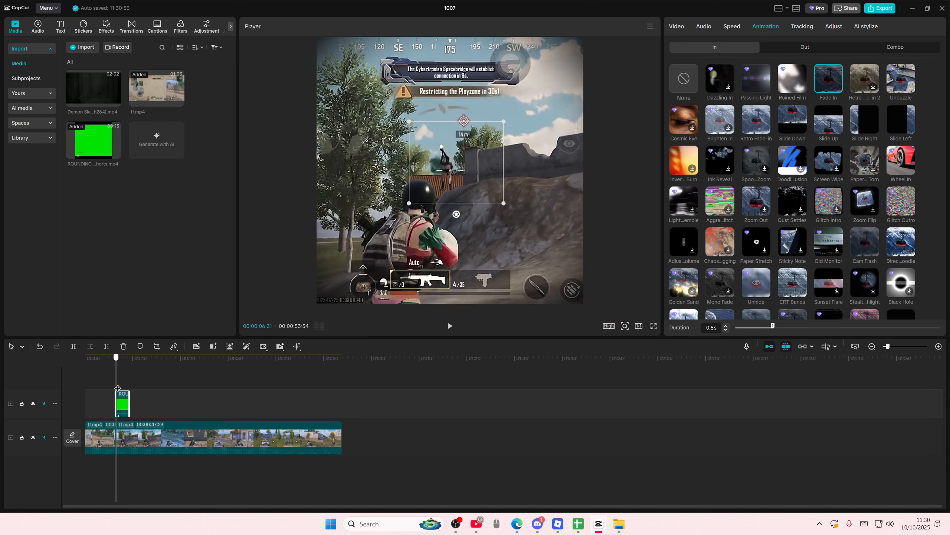
key("space")
key("space")
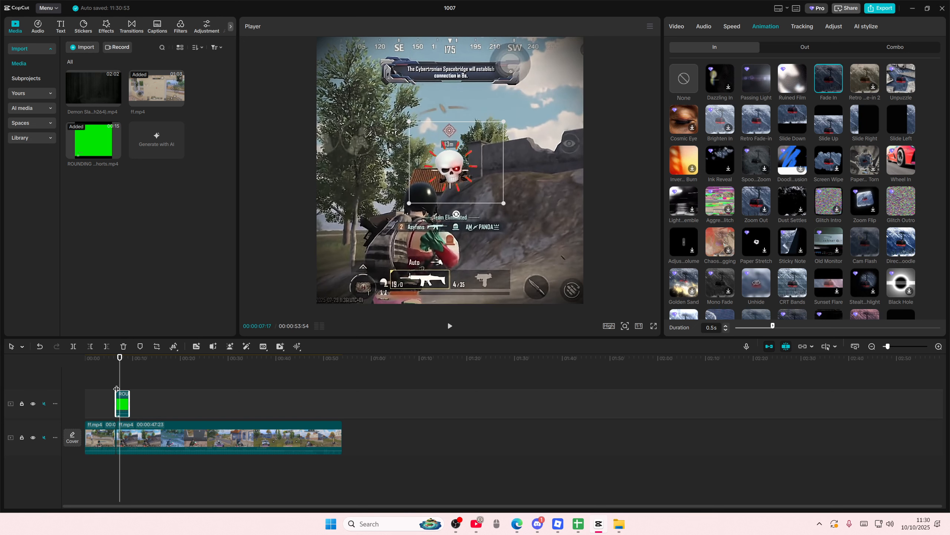
Insert a freeze frame in the gameplay clip at 00:00:07:17 and delete the remaining footage after it.
left_click(142, 438)
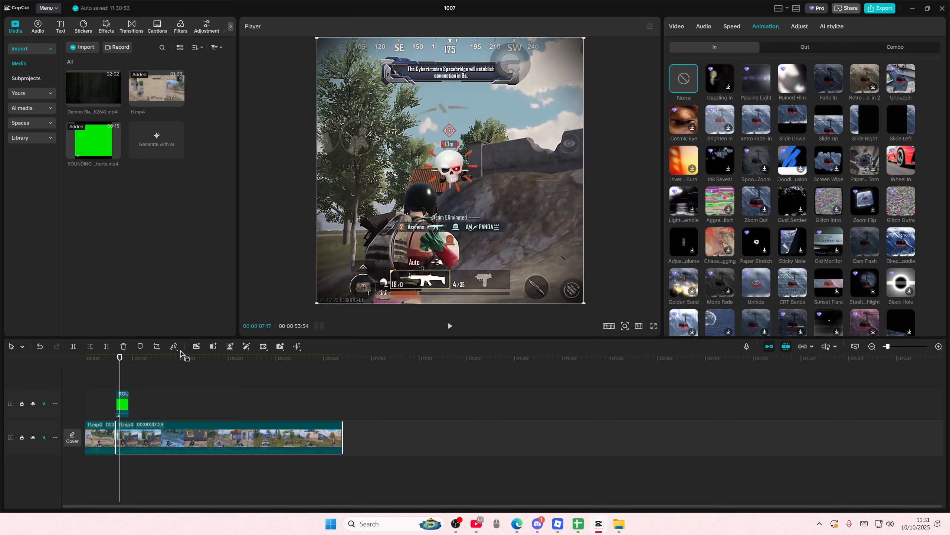
mouse_move(177, 349)
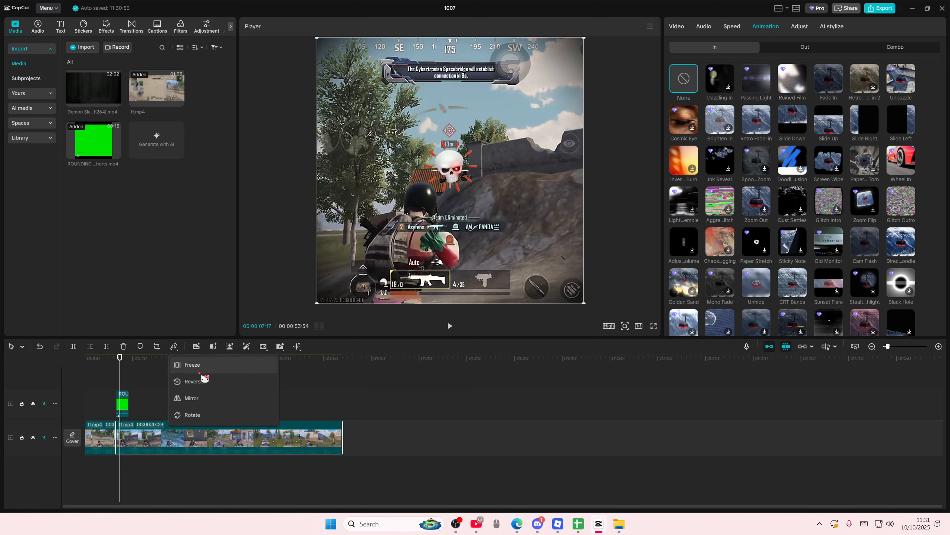
left_click(939, 346)
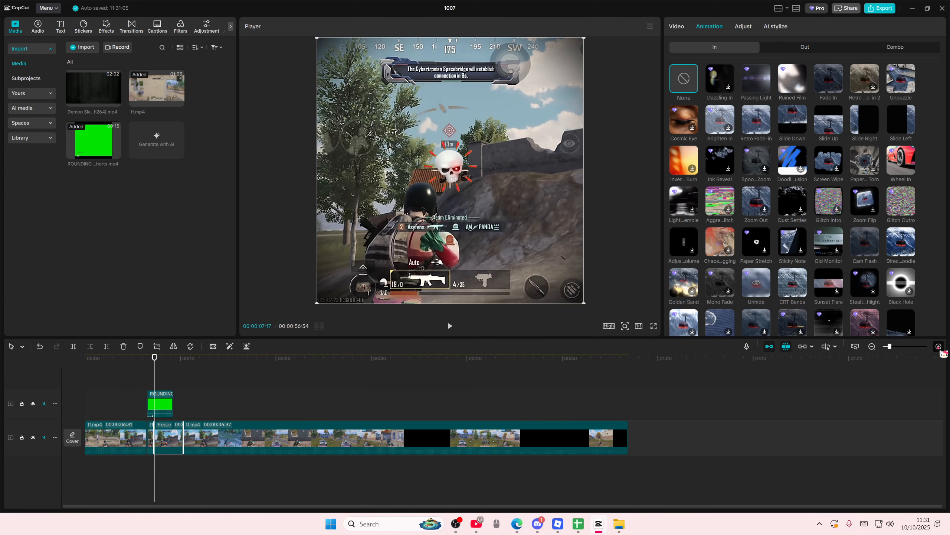
left_click(938, 346)
left_click(532, 451)
key("Delete")
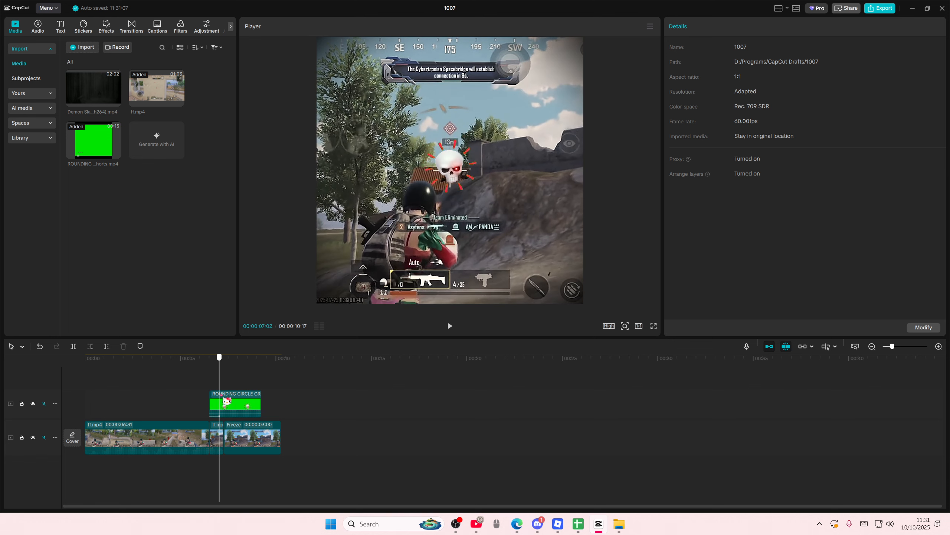
Move the skull overlay to the freeze frame's start and trim the freeze frame to end with the overlay.
left_click(240, 408)
left_click_drag(240, 408, 282, 406)
left_click(253, 434)
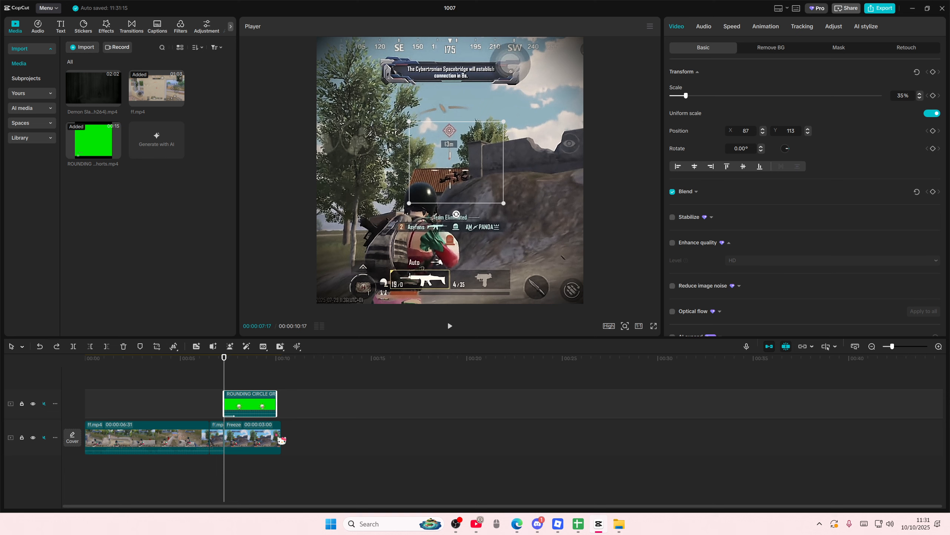
left_click(276, 433)
Search the video effects for "shake" and apply the first Shake effect to the freeze frame clip.
left_click(106, 27)
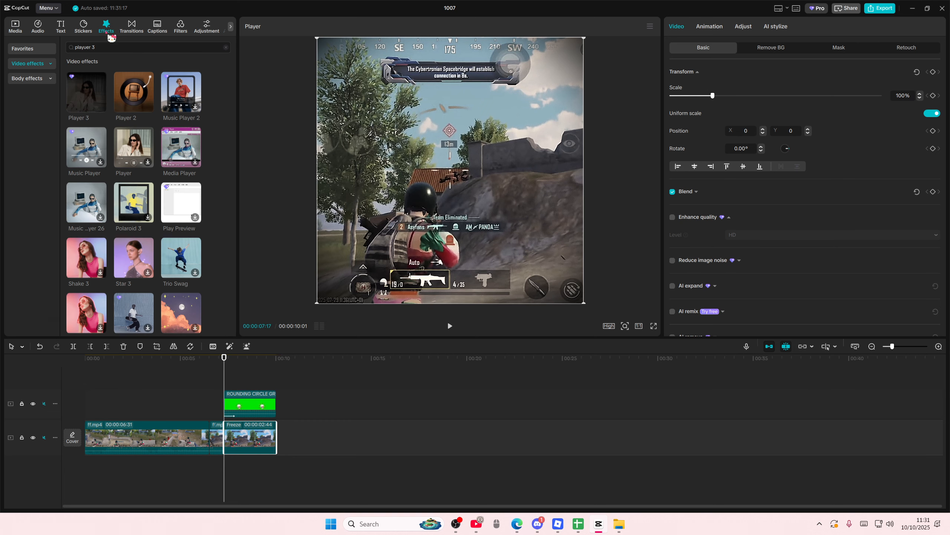
left_click_drag(131, 50, 60, 50)
type("shake")
key("Return")
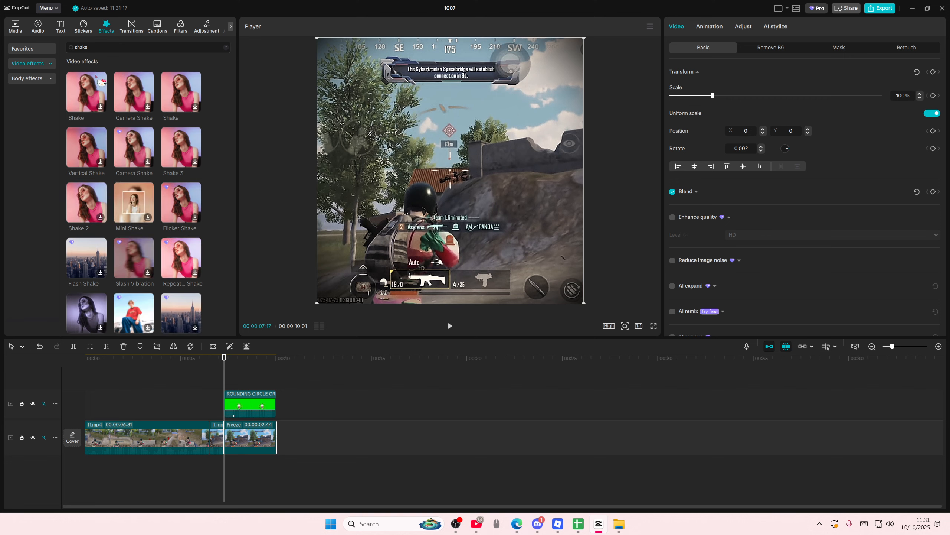
left_click_drag(92, 93, 236, 437)
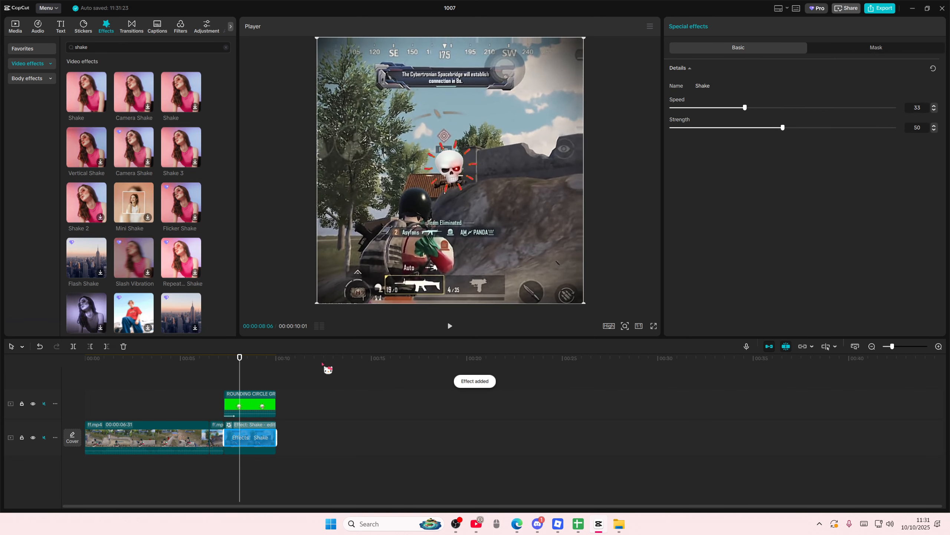
Set the Shake effect's speed to 55 and play back the freeze frame segment.
left_click(752, 107)
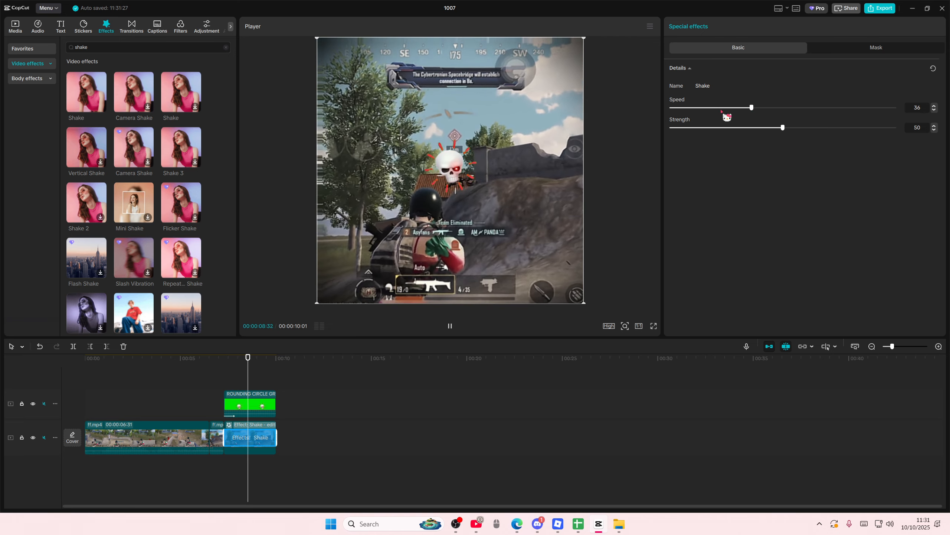
left_click(794, 108)
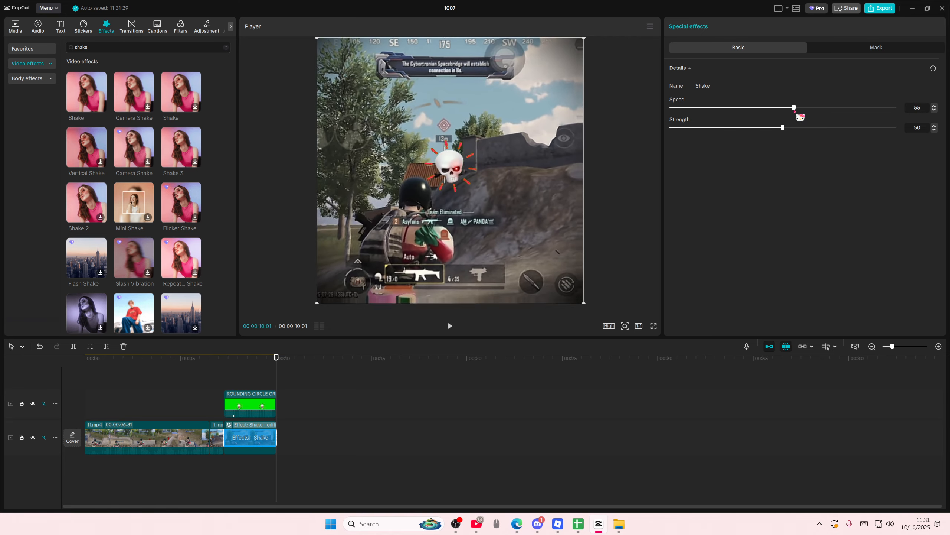
key("space")
left_click(223, 384)
key("space")
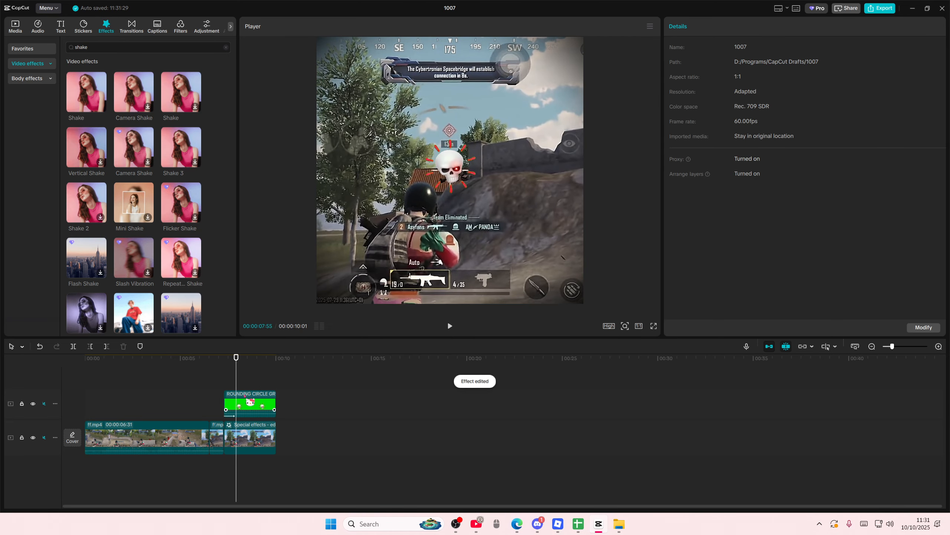
Browse the entrance animations for the skull overlay and try Shake 2.
left_click(245, 397)
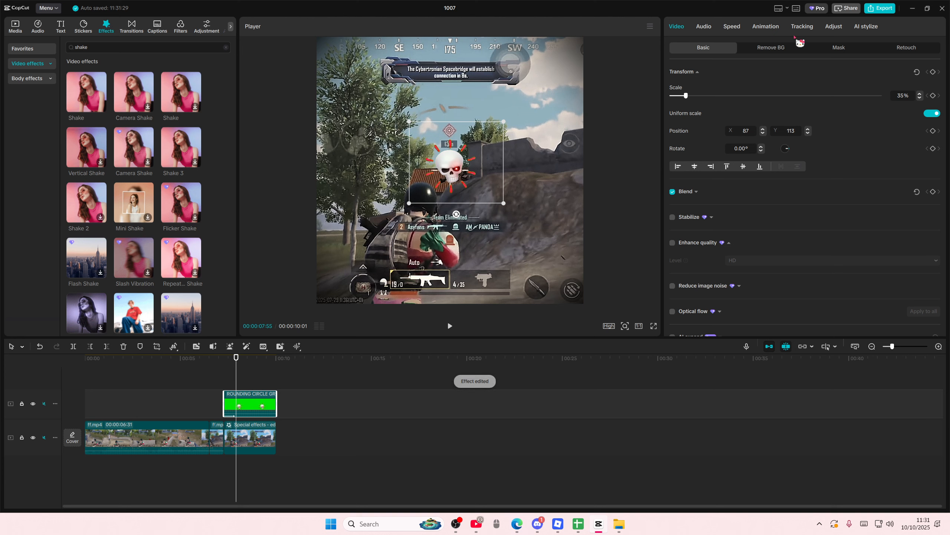
left_click(771, 32)
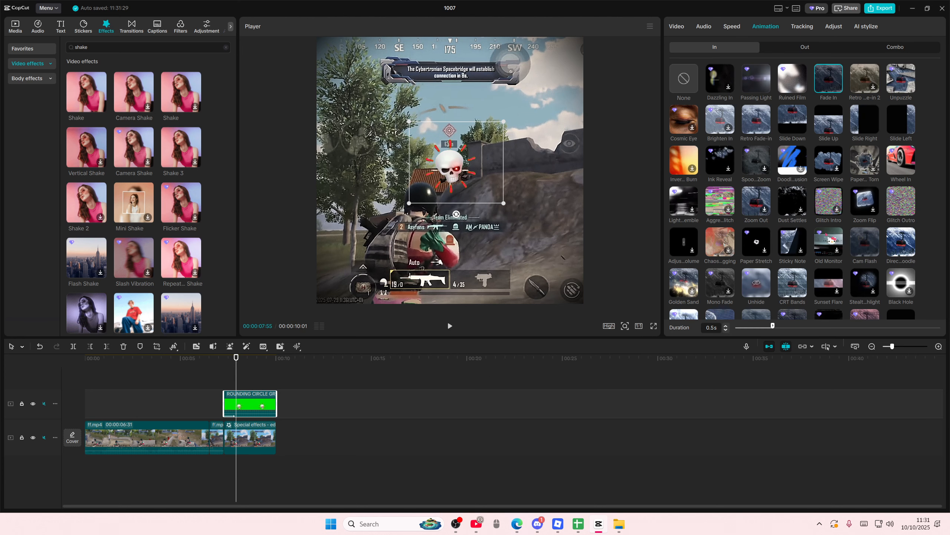
scroll(830, 240, "down", 2)
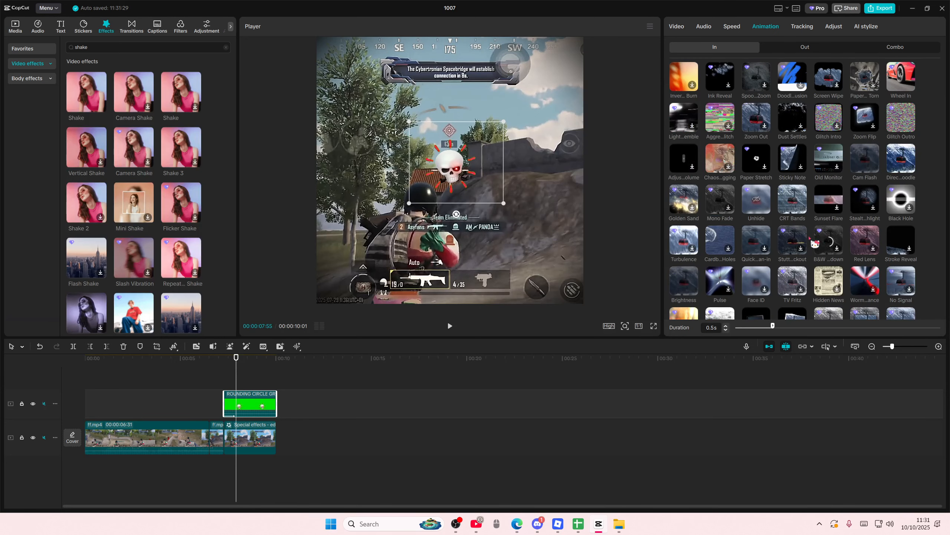
scroll(801, 244, "down", 1)
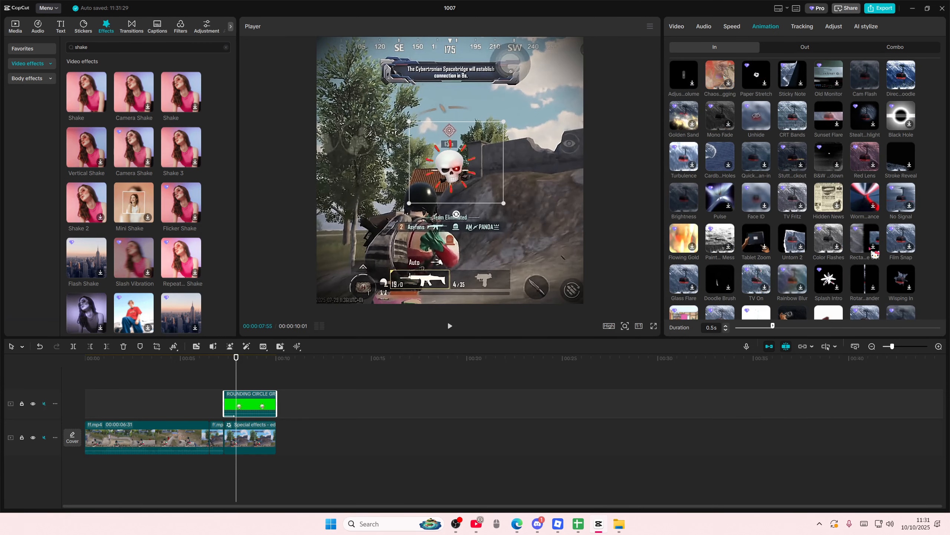
scroll(839, 250, "down", 2)
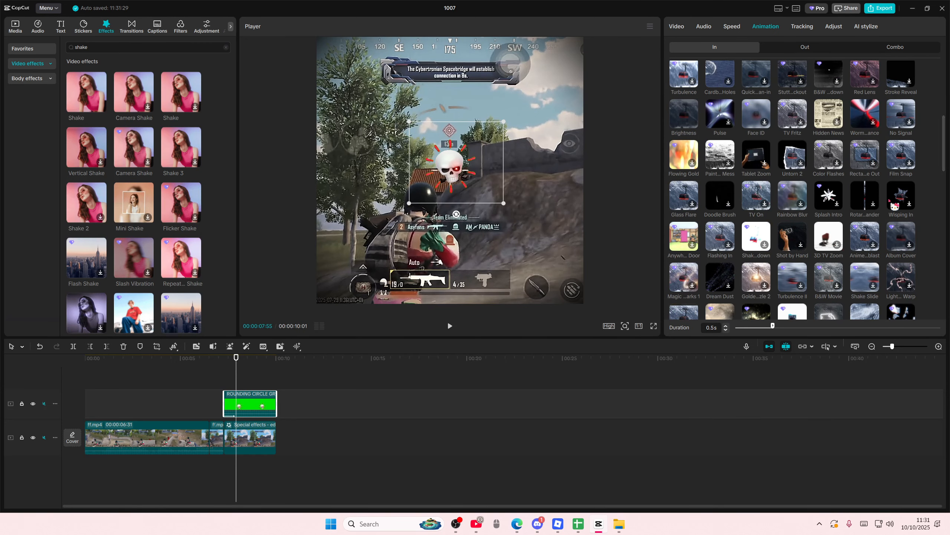
scroll(815, 276, "down", 1)
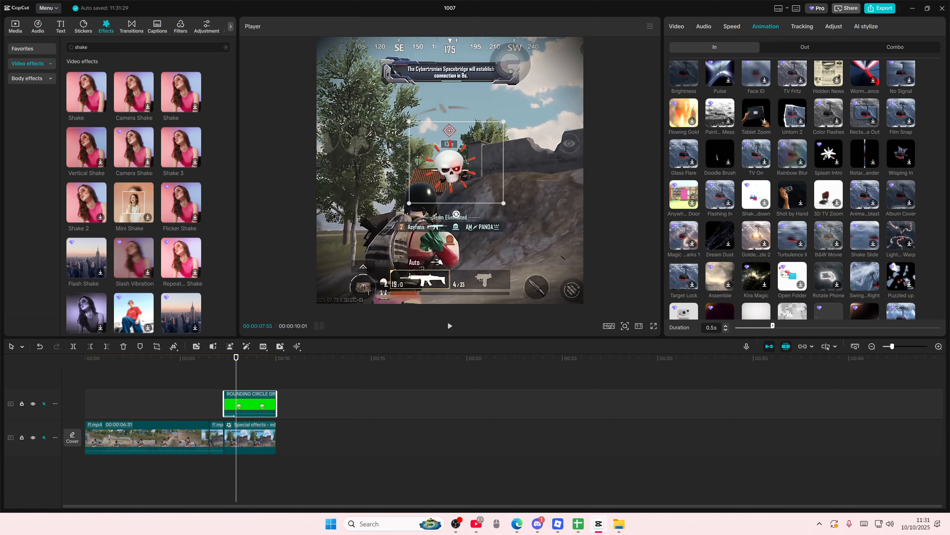
scroll(795, 274, "down", 5)
scroll(770, 273, "down", 5)
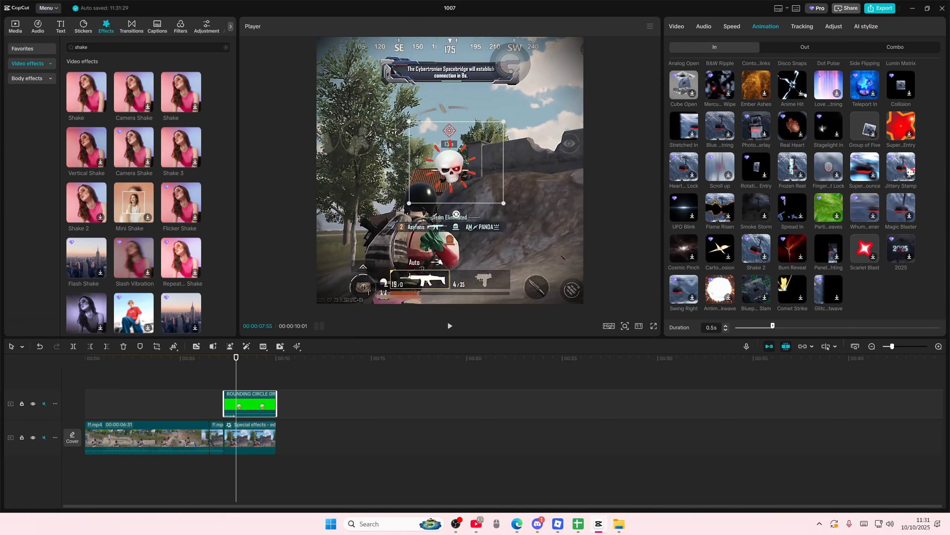
left_click(768, 249)
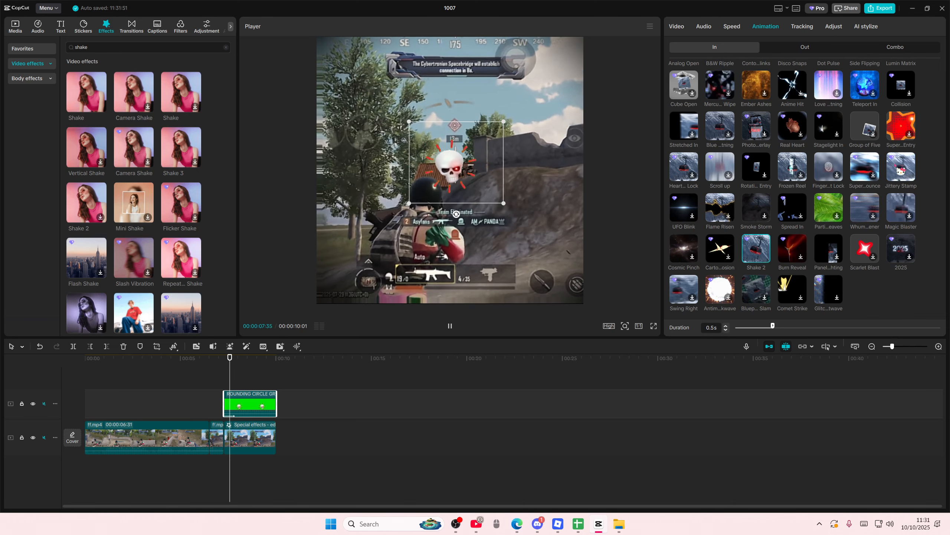
Try the Stretched In, Shake 2 and Swing Right entrance animations on the skull overlay.
left_click(684, 127)
scroll(696, 131, "up", 1)
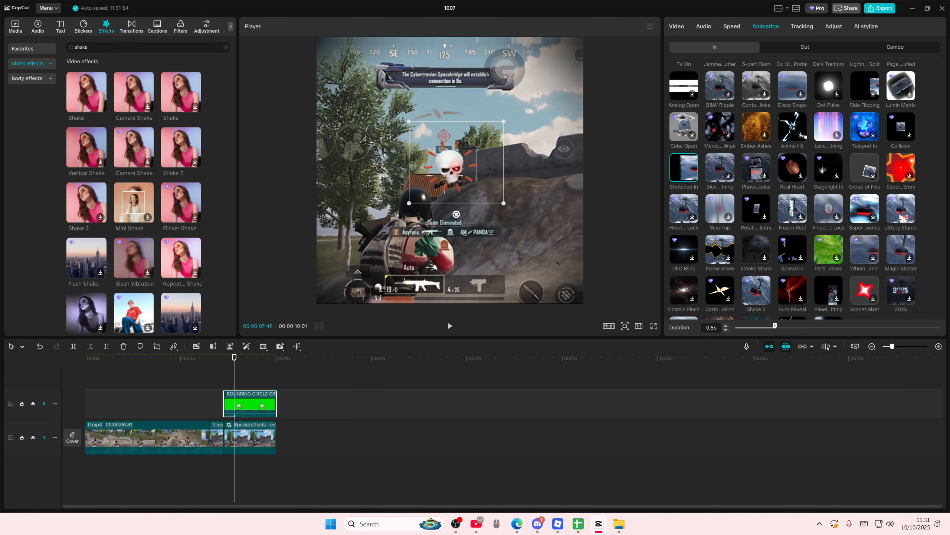
scroll(901, 249, "down", 1)
left_click(757, 248)
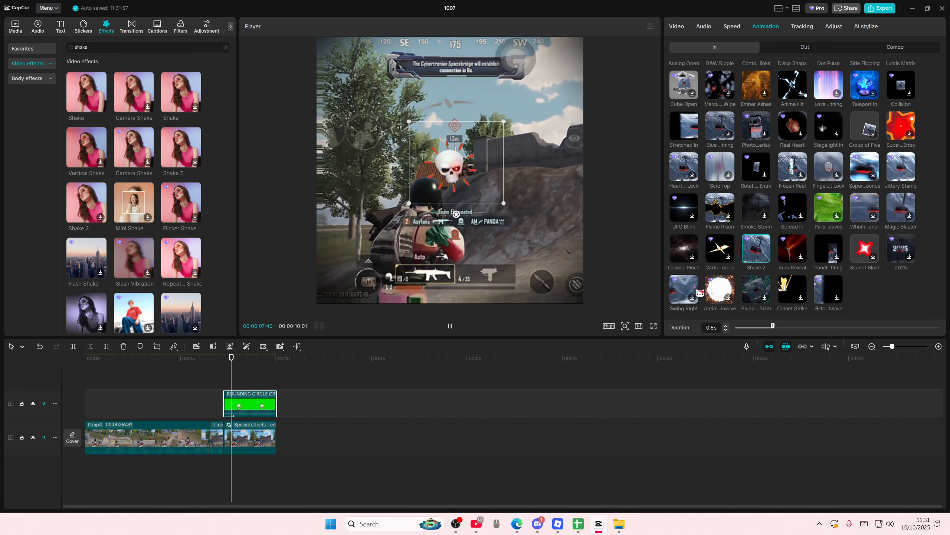
left_click(698, 292)
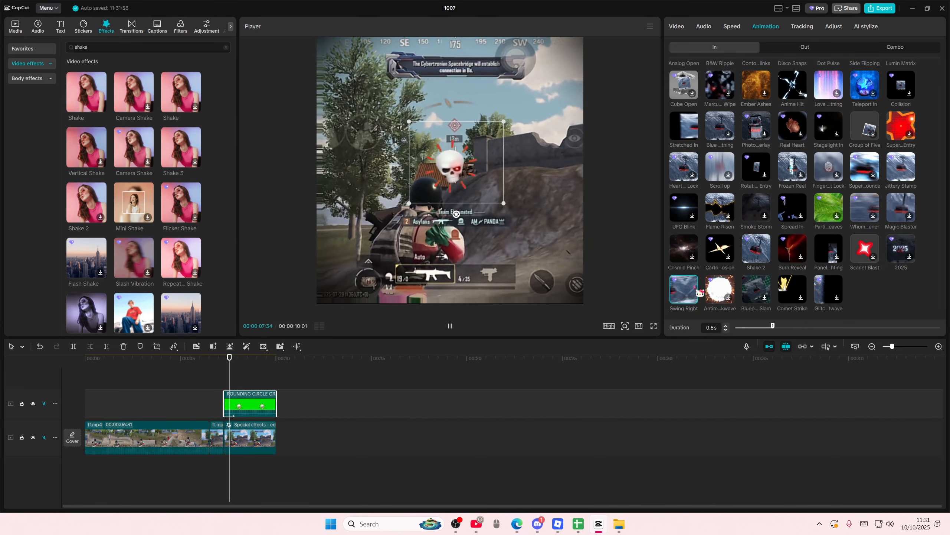
Apply the Swing Right entrance animation to the freeze frame clip with a 0.7 s duration and play it back.
left_click(255, 435)
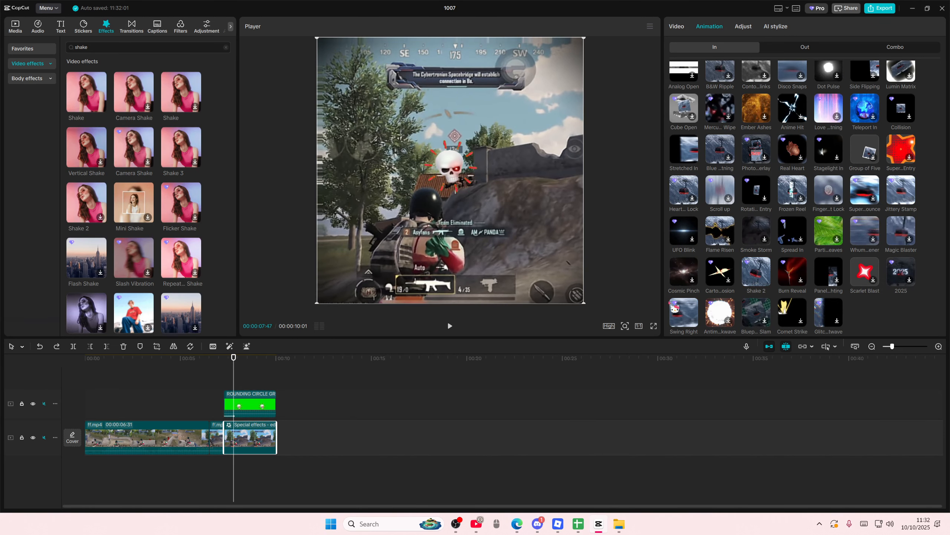
left_click(685, 310)
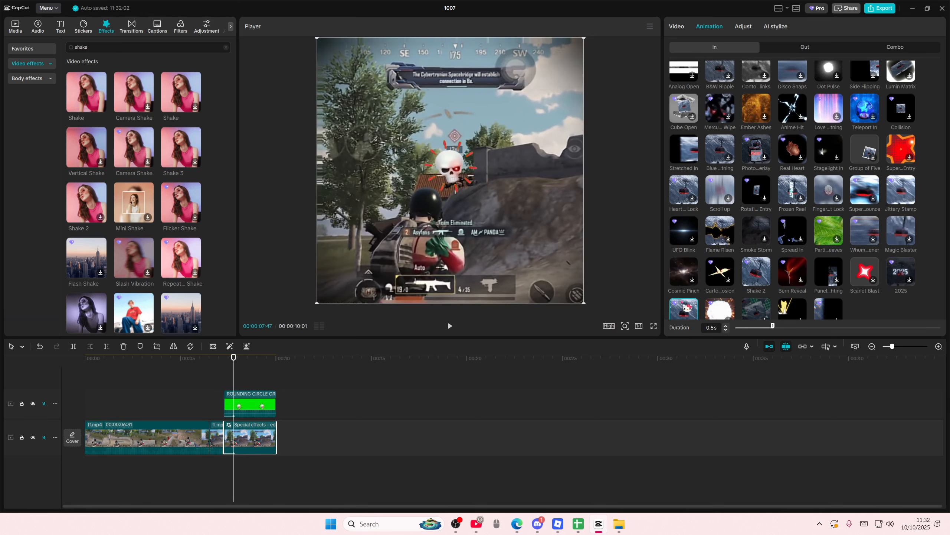
scroll(805, 262, "up", 2)
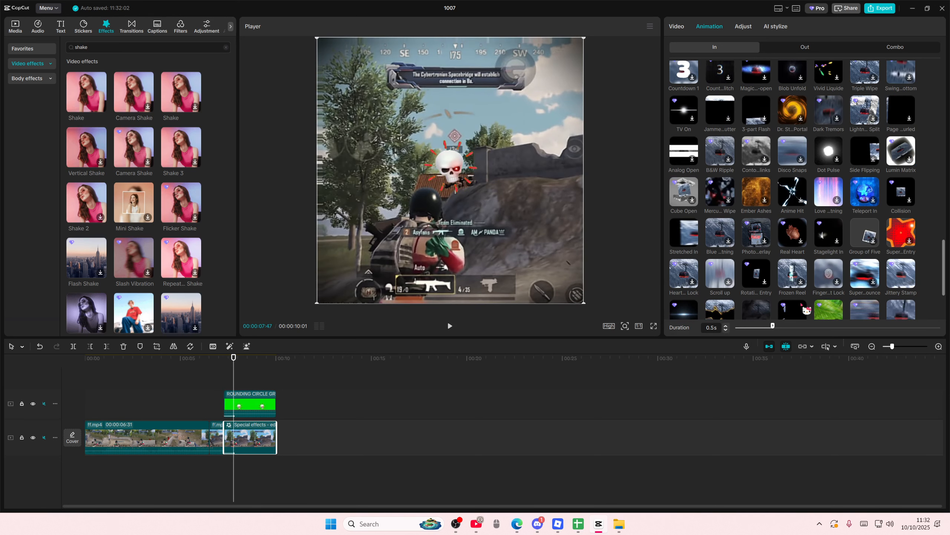
left_click_drag(772, 326, 788, 326)
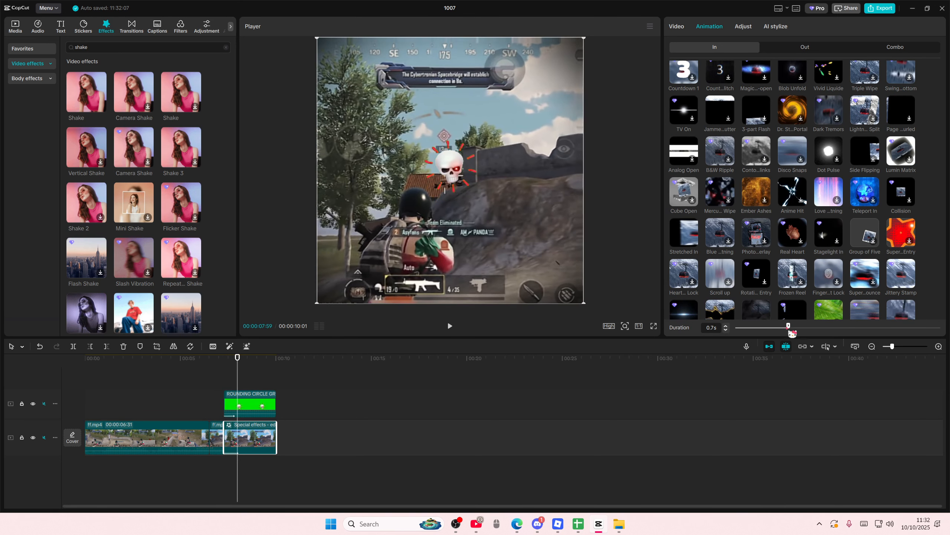
left_click(221, 388)
key("space")
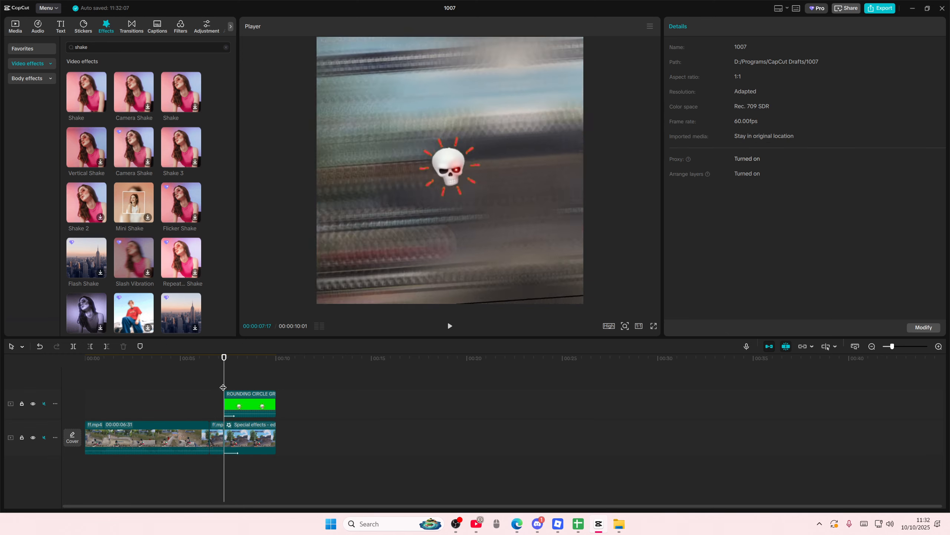
Apply the Fade In entrance animation to the skull overlay and trim its start to slightly after the freeze frame begins.
left_click(230, 401)
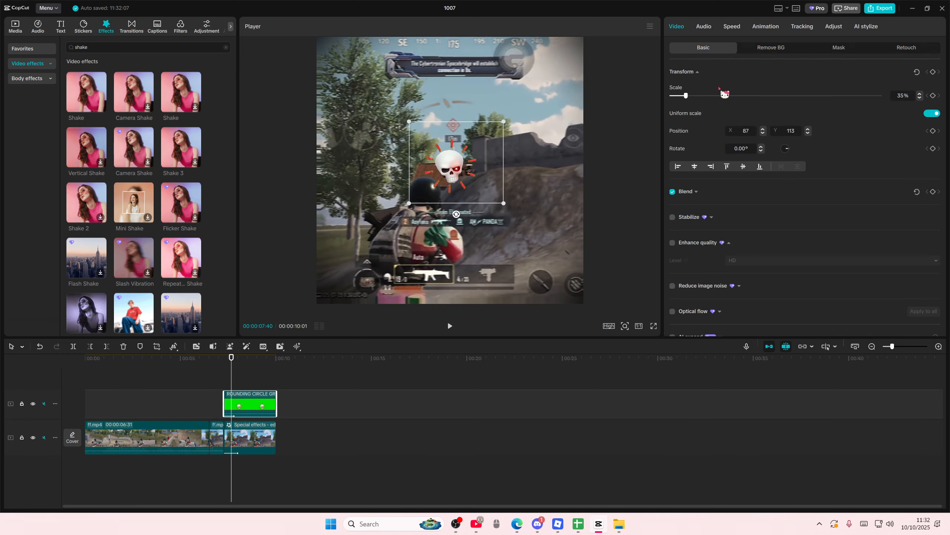
left_click(769, 32)
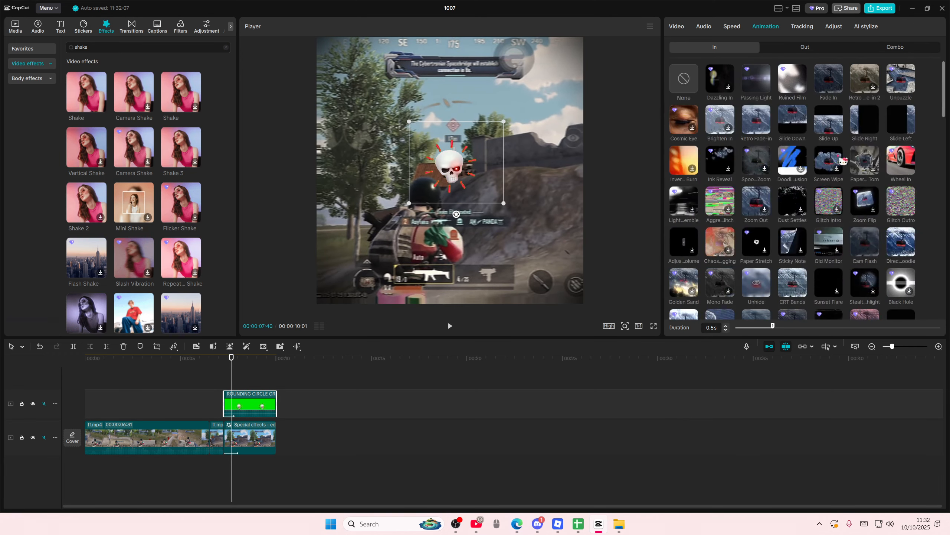
left_click(828, 79)
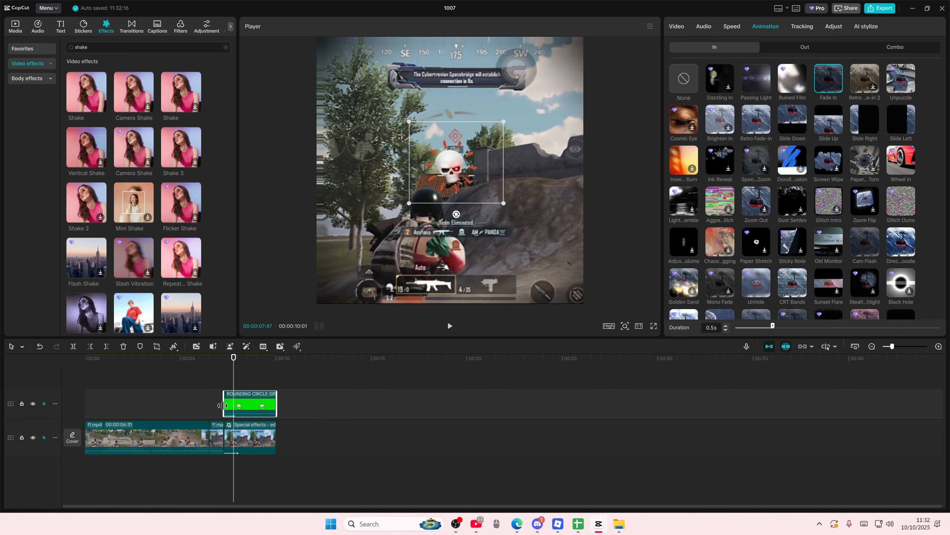
left_click_drag(223, 405, 229, 406)
left_click(213, 386)
key("space")
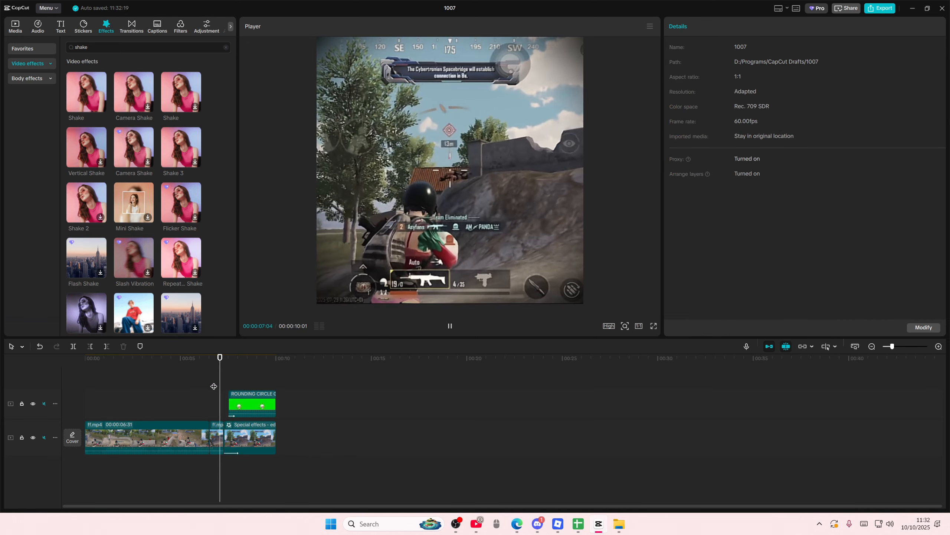
Set the skull overlay's Fade In duration to 0.4 s and play back from the freeze frame's start.
left_click(251, 405)
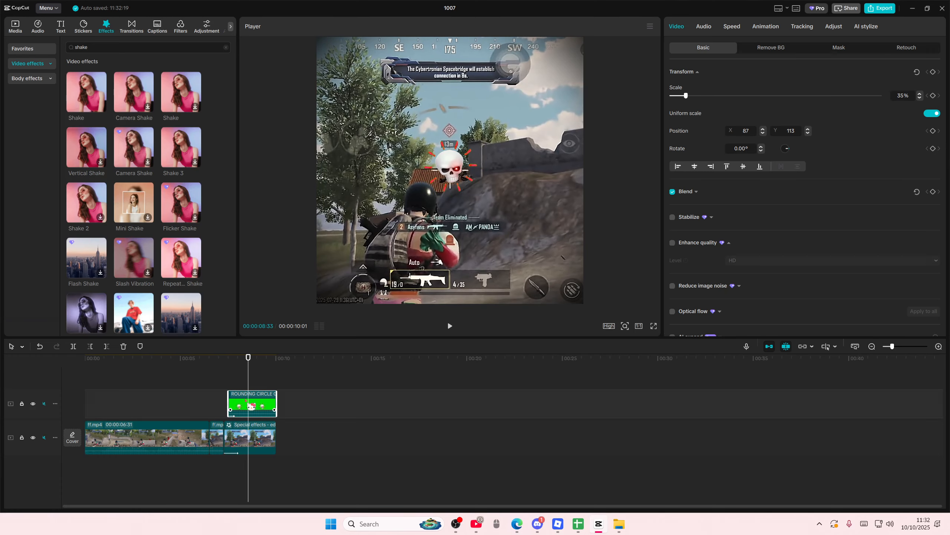
left_click(761, 30)
left_click_drag(758, 328, 769, 331)
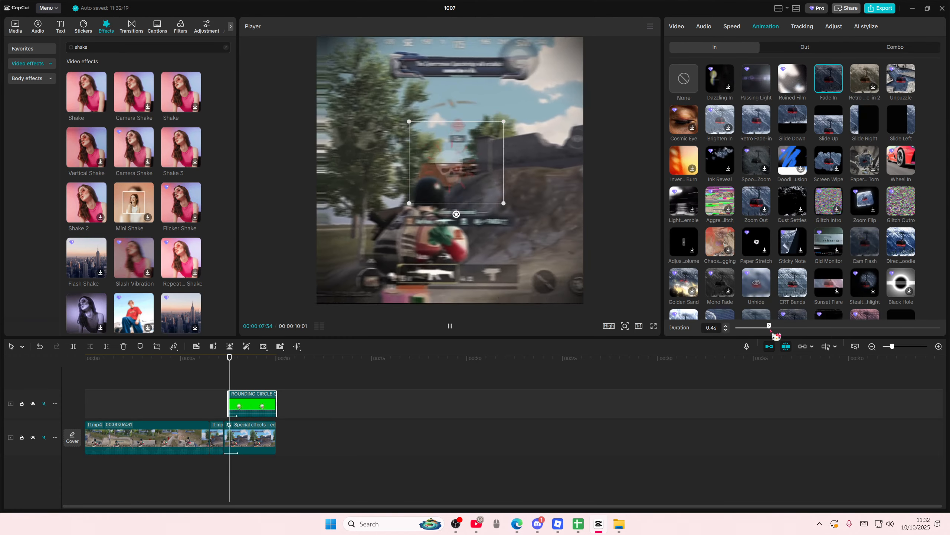
left_click(224, 389)
key("space")
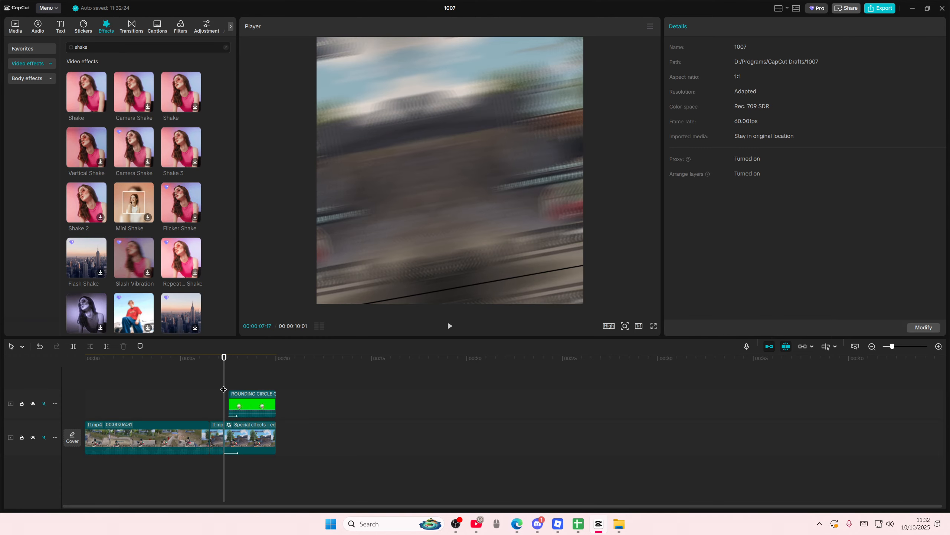
key("space")
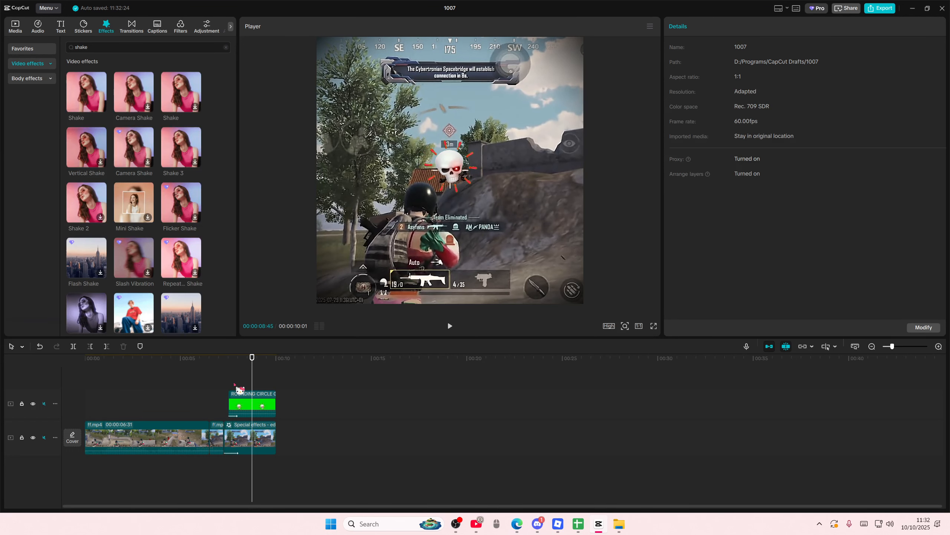